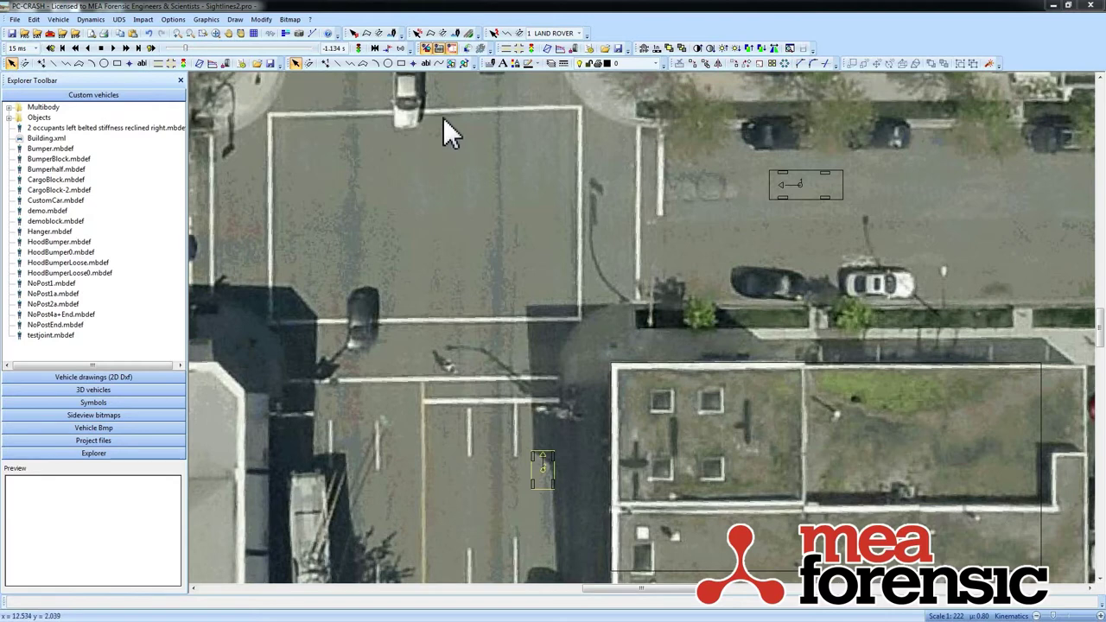
Scrub the simulation to about -0.86 s and place a traffic light object on the crosswalk below the intersection, near the black car
{"action": "mouse_move", "coordinate": [186, 47]}
{"action": "left_mouse_down"}
{"action": "mouse_move", "coordinate": [211, 49]}
{"action": "mouse_move", "coordinate": [194, 49]}
{"action": "left_mouse_up"}
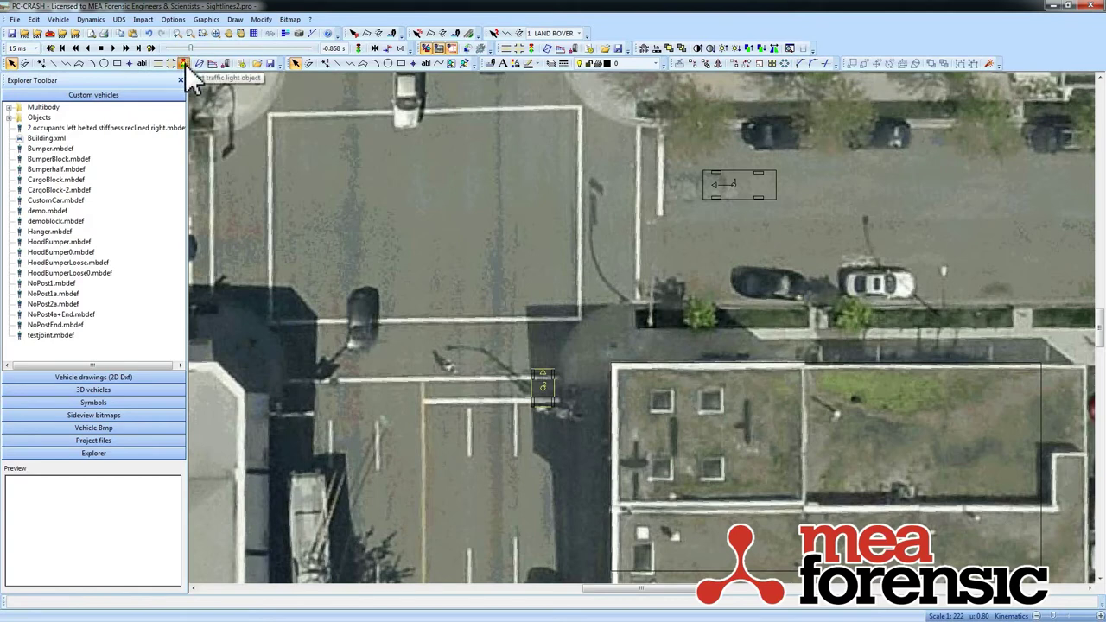
{"action": "left_click", "coordinate": [184, 64]}
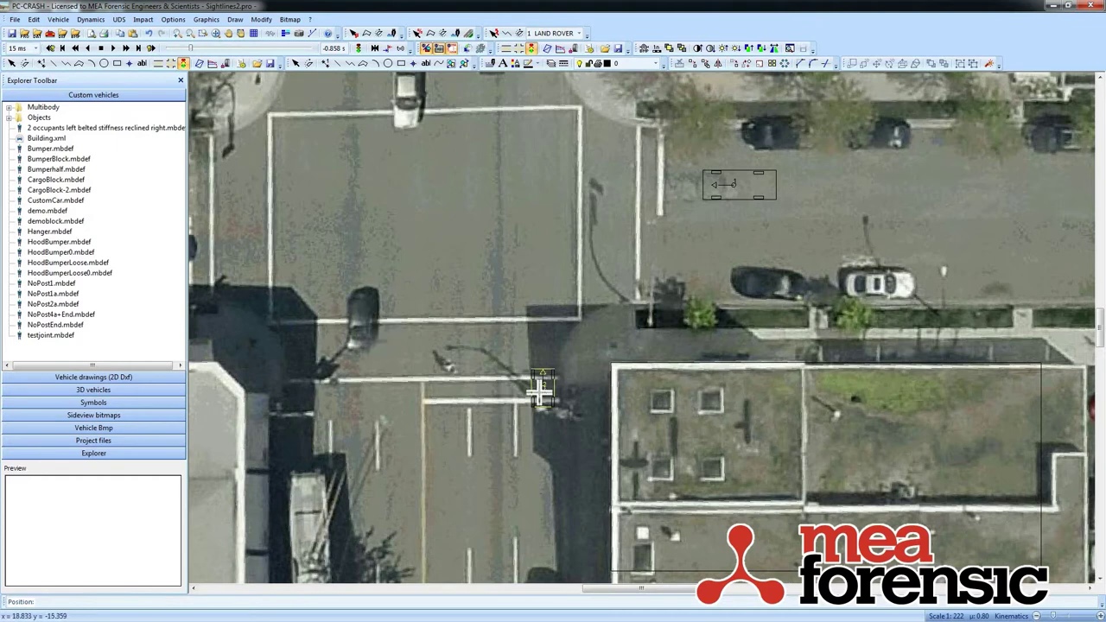
{"action": "left_click", "coordinate": [404, 340]}
{"action": "left_click", "coordinate": [464, 342]}
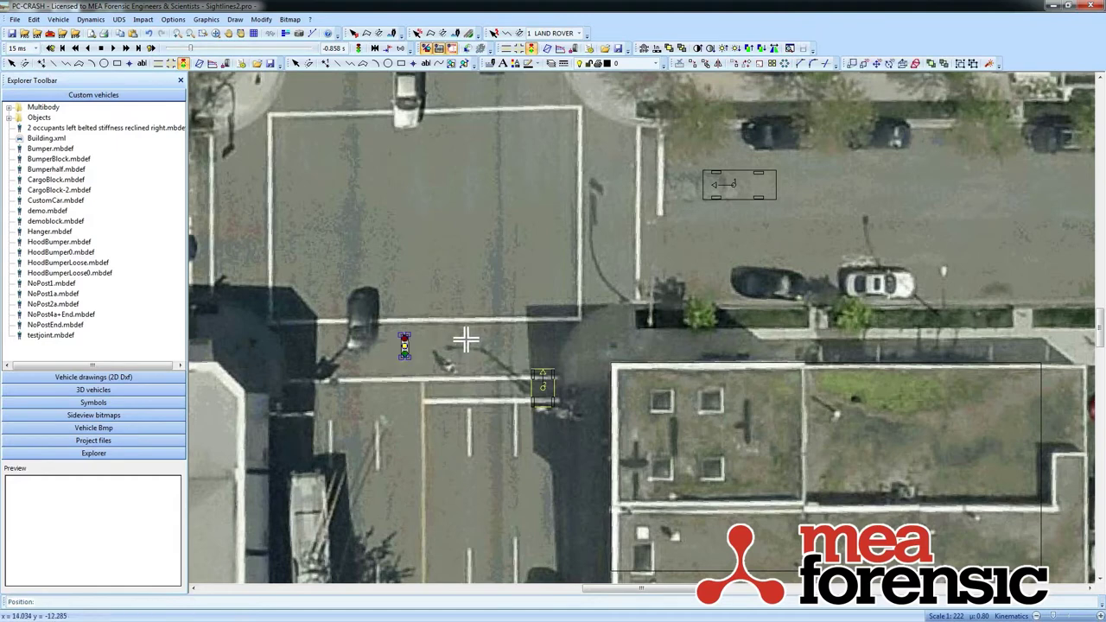
Select the new traffic light and enlarge it to a length of about 6.2 m
{"action": "left_click", "coordinate": [11, 63]}
{"action": "left_click", "coordinate": [407, 364]}
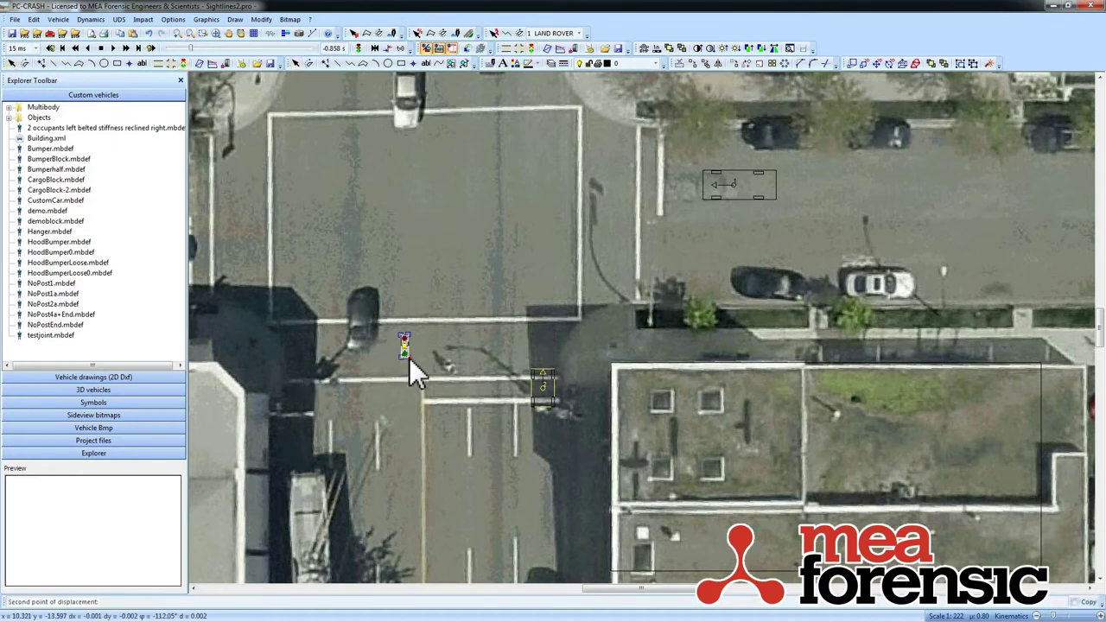
{"action": "left_click", "coordinate": [418, 371]}
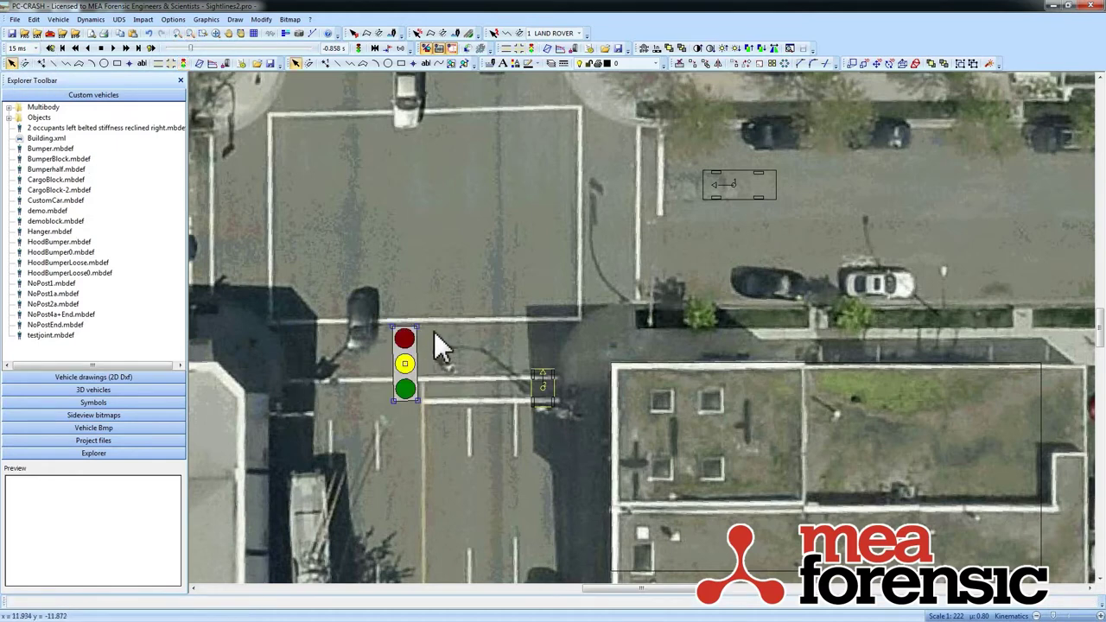
{"action": "left_click_drag", "start_coordinate": [419, 400], "coordinate": [422, 405]}
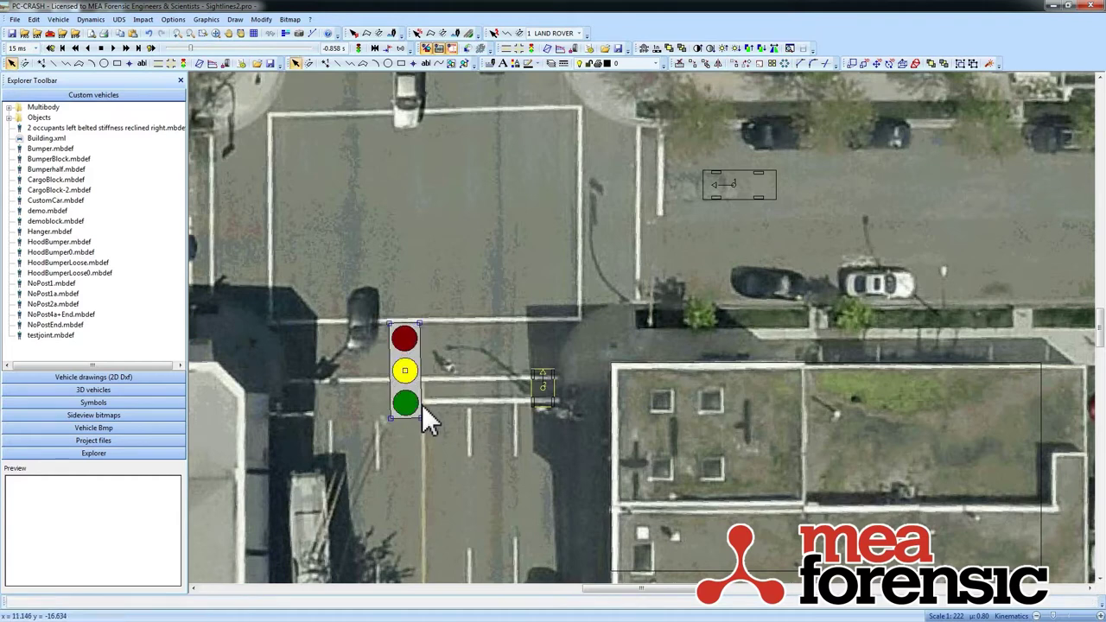
{"action": "left_click", "coordinate": [24, 64]}
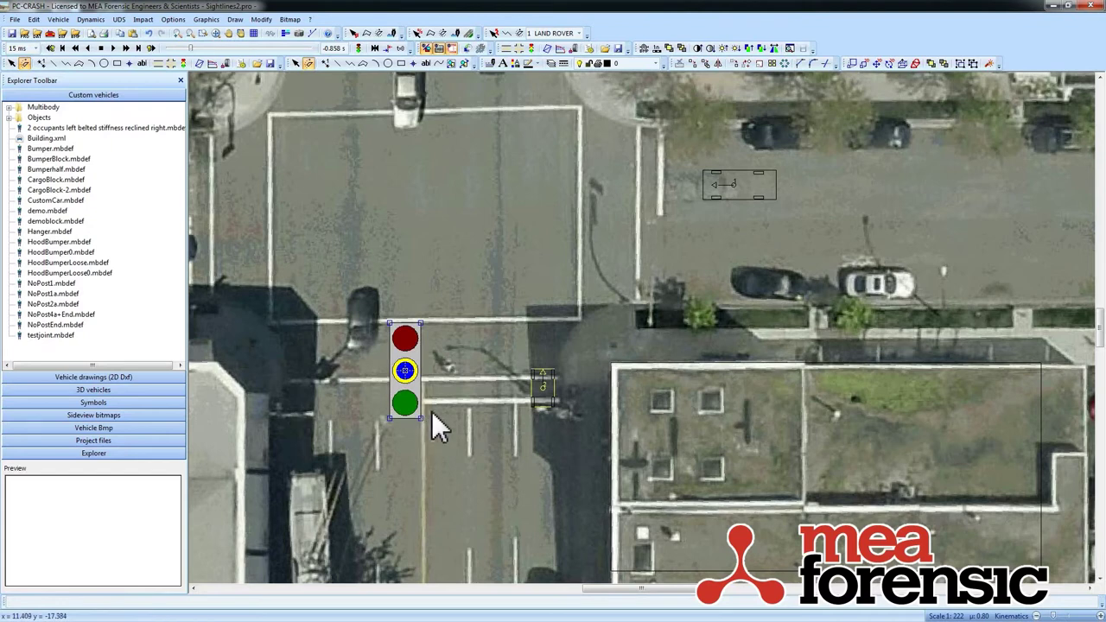
{"action": "left_click", "coordinate": [11, 63]}
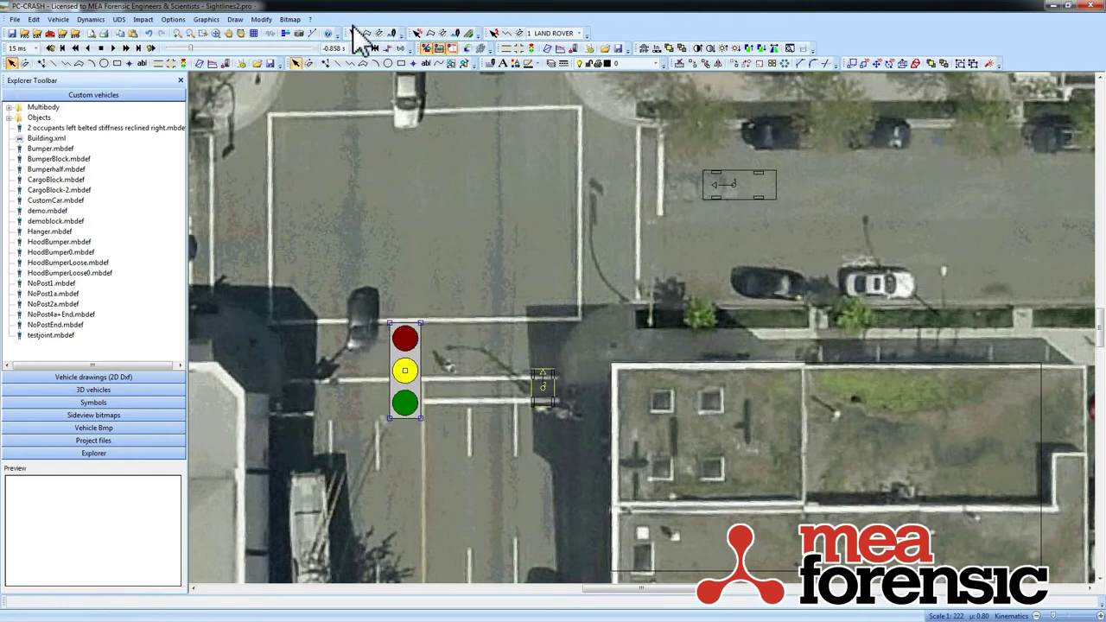
Set the traffic light's direction to 0° in its object properties
{"action": "left_click", "coordinate": [518, 64]}
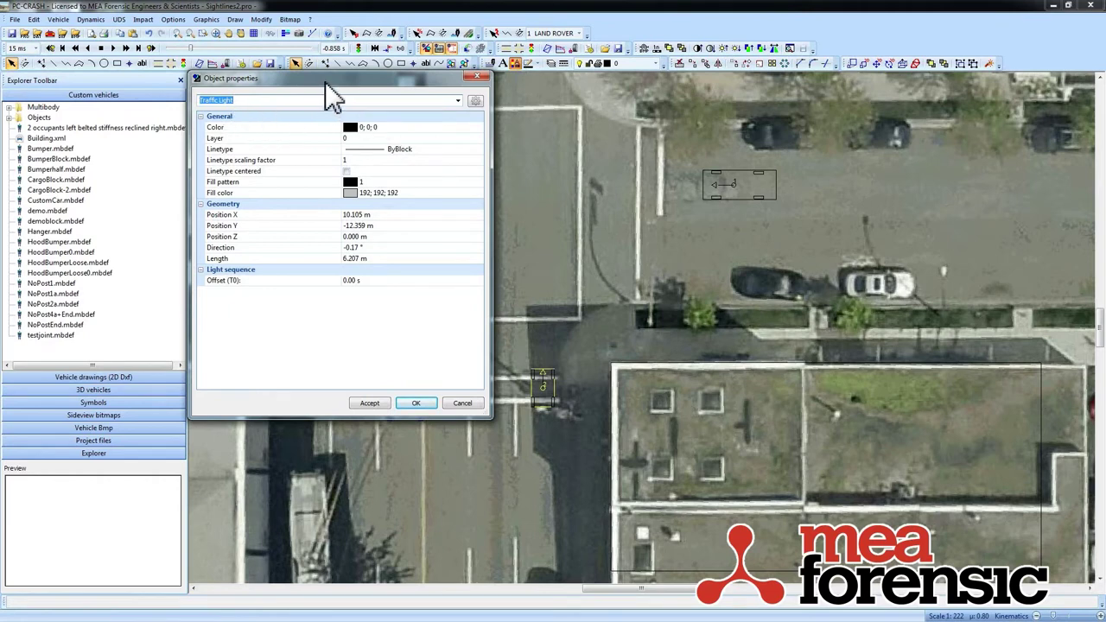
{"action": "left_click", "coordinate": [366, 251]}
{"action": "type", "text": "0"}
{"action": "left_click", "coordinate": [383, 237]}
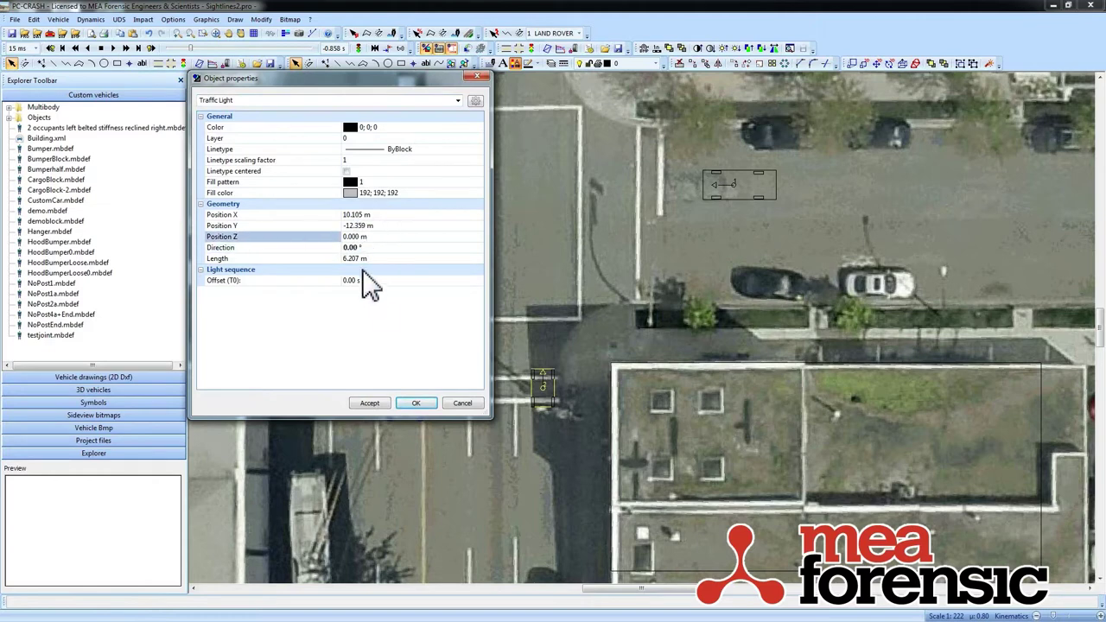
Delete the amber block between red and green from the traffic light's light sequence
{"action": "left_click", "coordinate": [401, 278]}
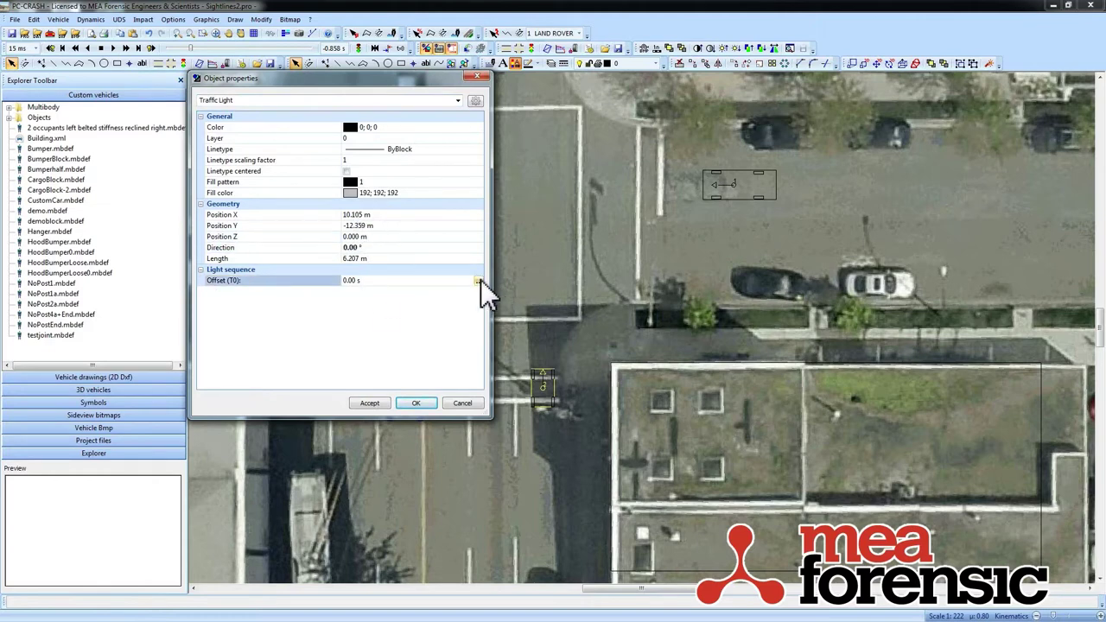
{"action": "left_click", "coordinate": [479, 280]}
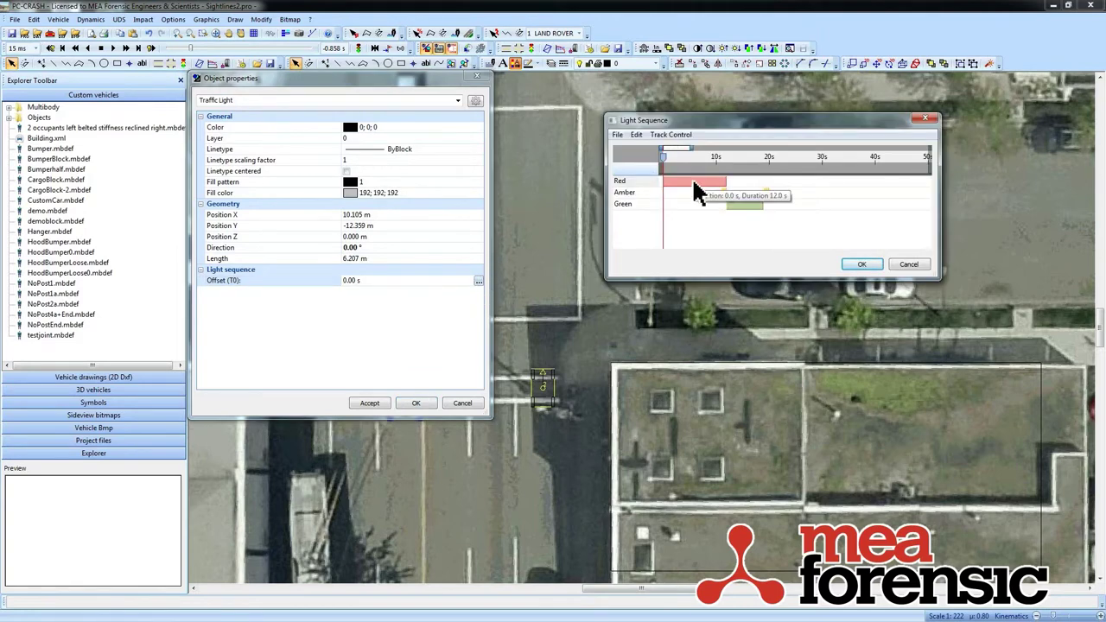
{"action": "left_click", "coordinate": [723, 194]}
{"action": "right_click", "coordinate": [723, 194]}
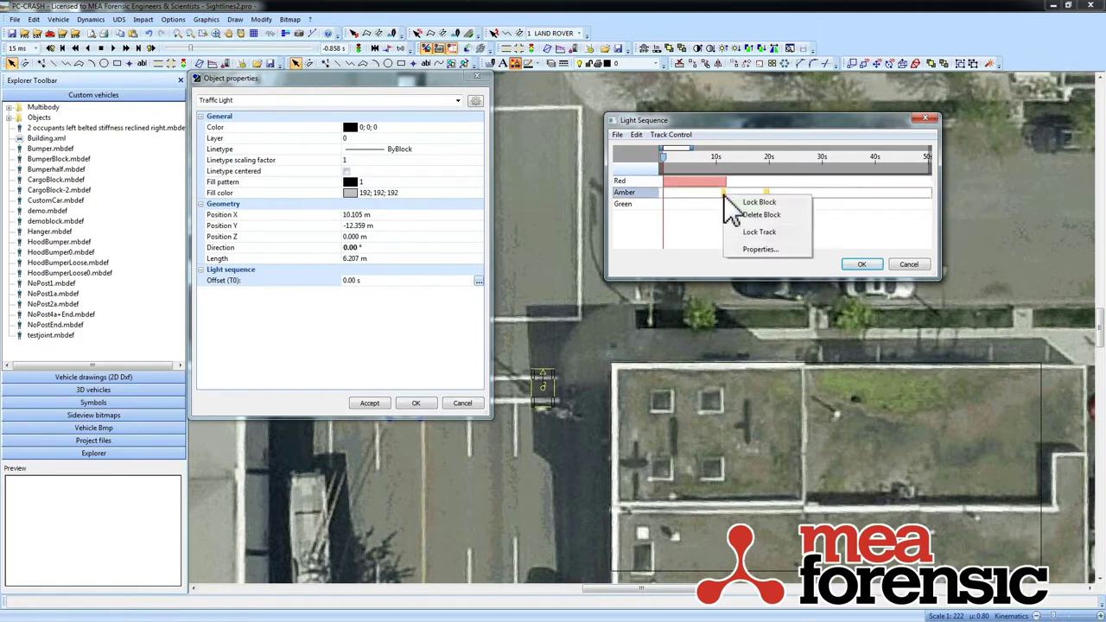
{"action": "left_click", "coordinate": [757, 215]}
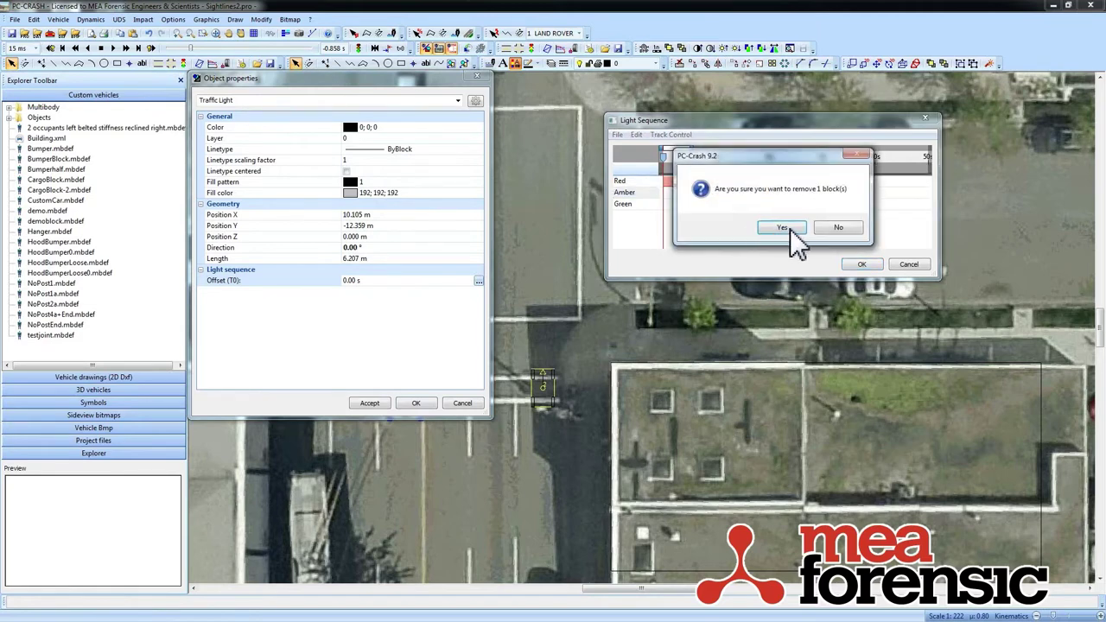
{"action": "left_click", "coordinate": [789, 228]}
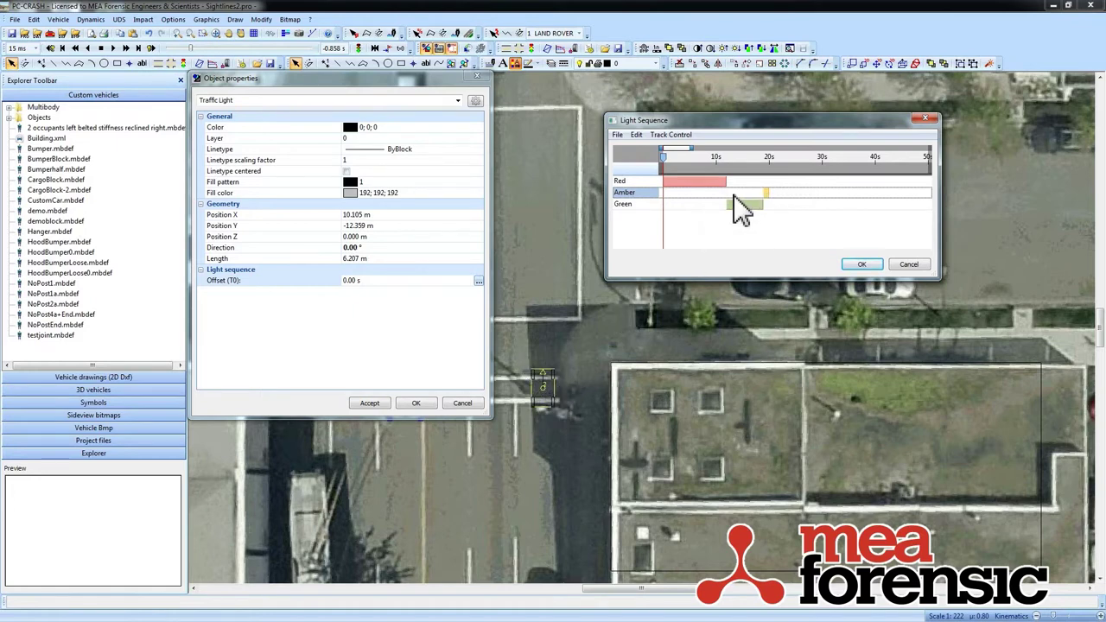
Reorder the light sequence so green starts first and red follows amber, and set the green block's duration to 5 s
{"action": "left_click_drag", "start_coordinate": [696, 183], "coordinate": [697, 213]}
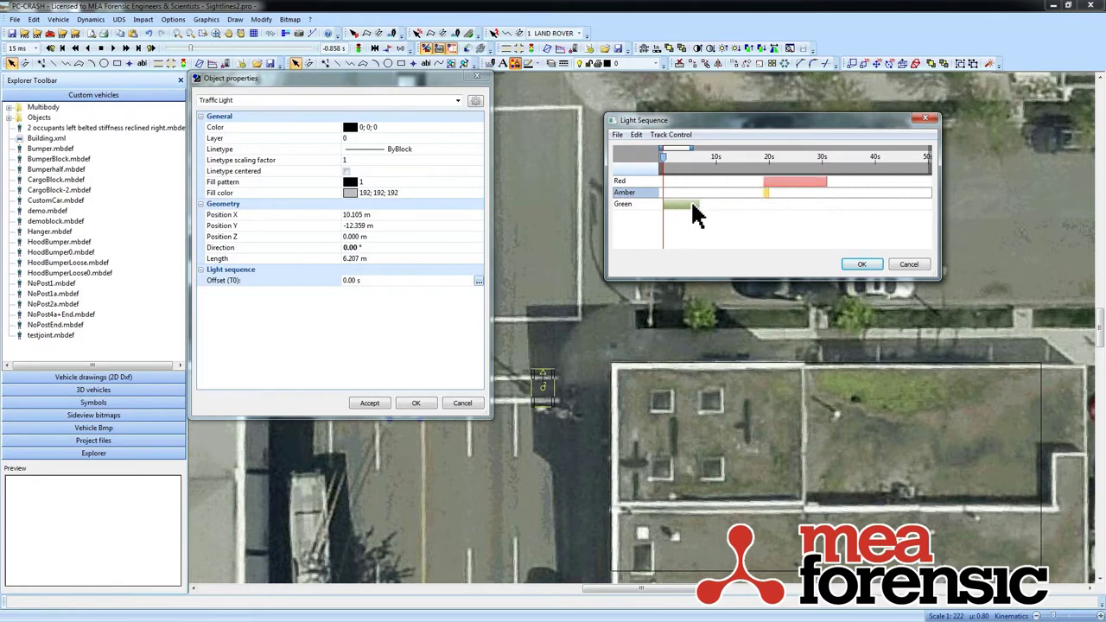
{"action": "left_click_drag", "start_coordinate": [700, 204], "coordinate": [691, 204]}
{"action": "right_click", "coordinate": [679, 212]}
{"action": "left_click", "coordinate": [716, 259]}
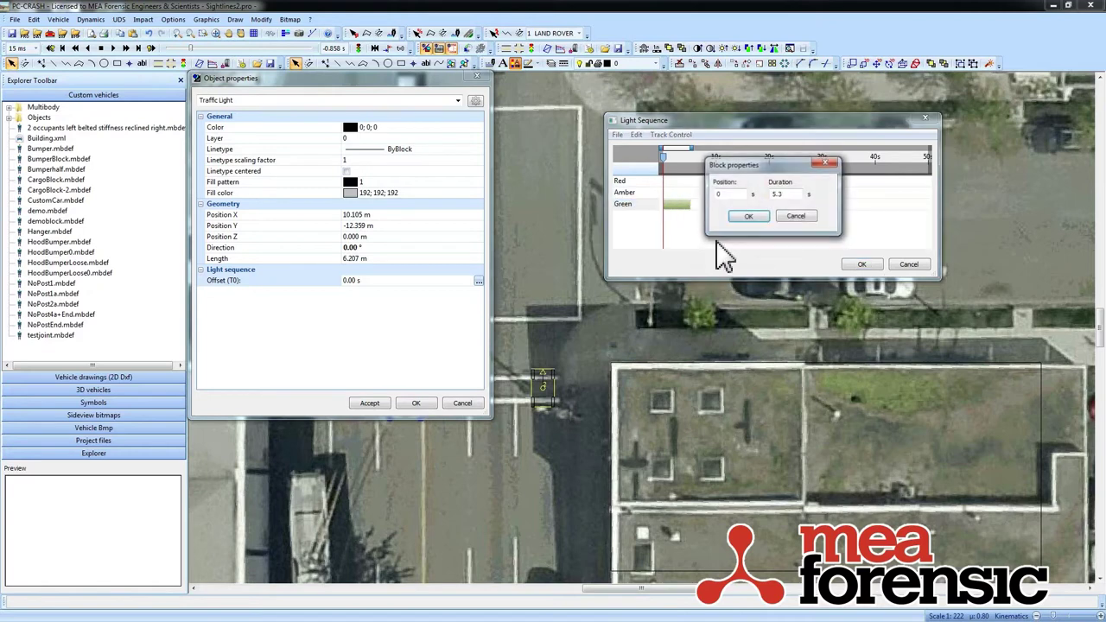
{"action": "type", "text": "5"}
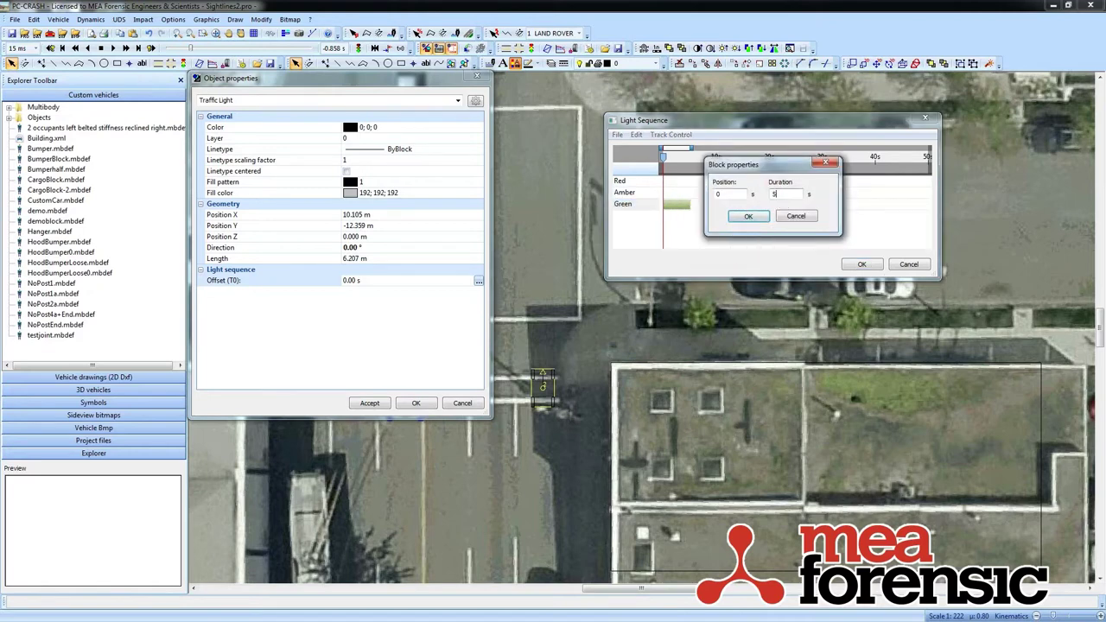
{"action": "left_click", "coordinate": [748, 216]}
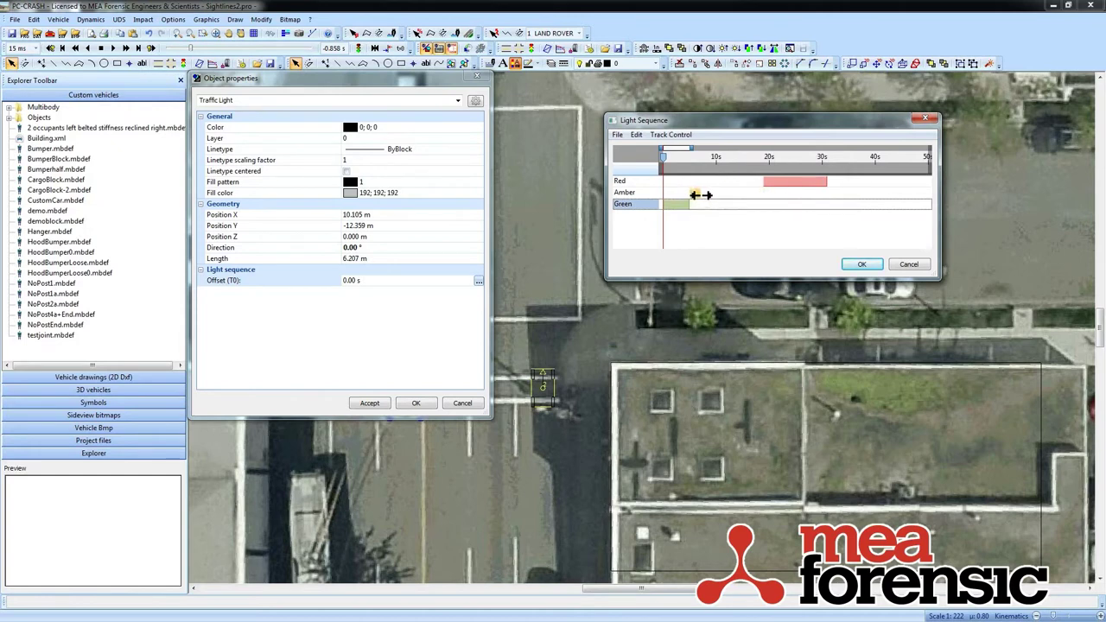
Set the amber block's duration to 3 s, place the red block directly after it, and apply the light sequence and object properties
{"action": "right_click", "coordinate": [697, 195]}
{"action": "left_click", "coordinate": [732, 250]}
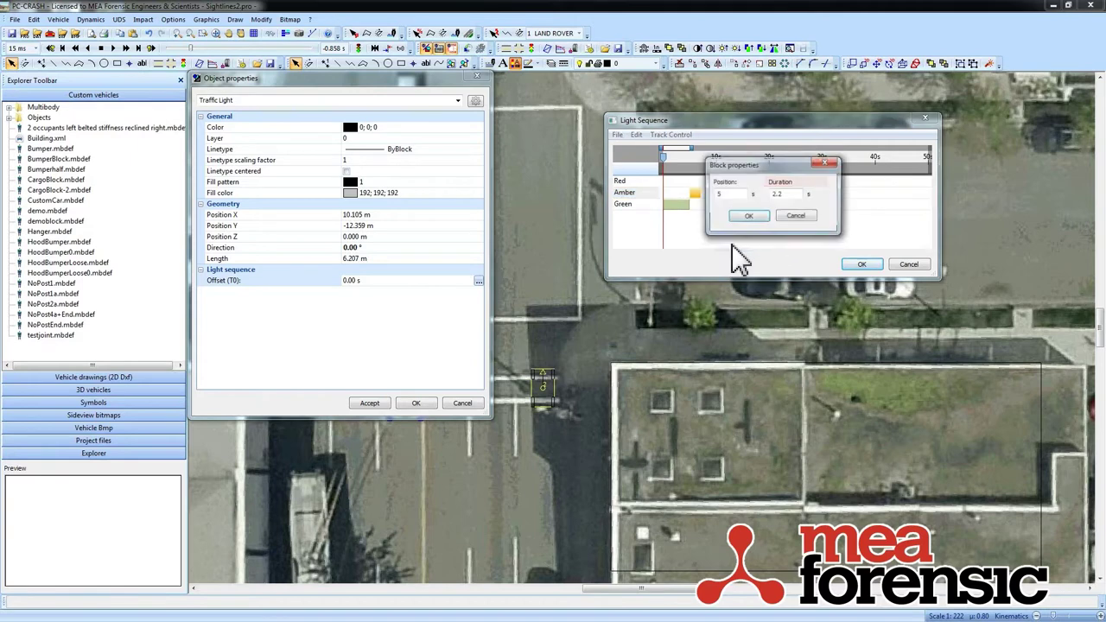
{"action": "type", "text": "3"}
{"action": "left_click", "coordinate": [749, 217]}
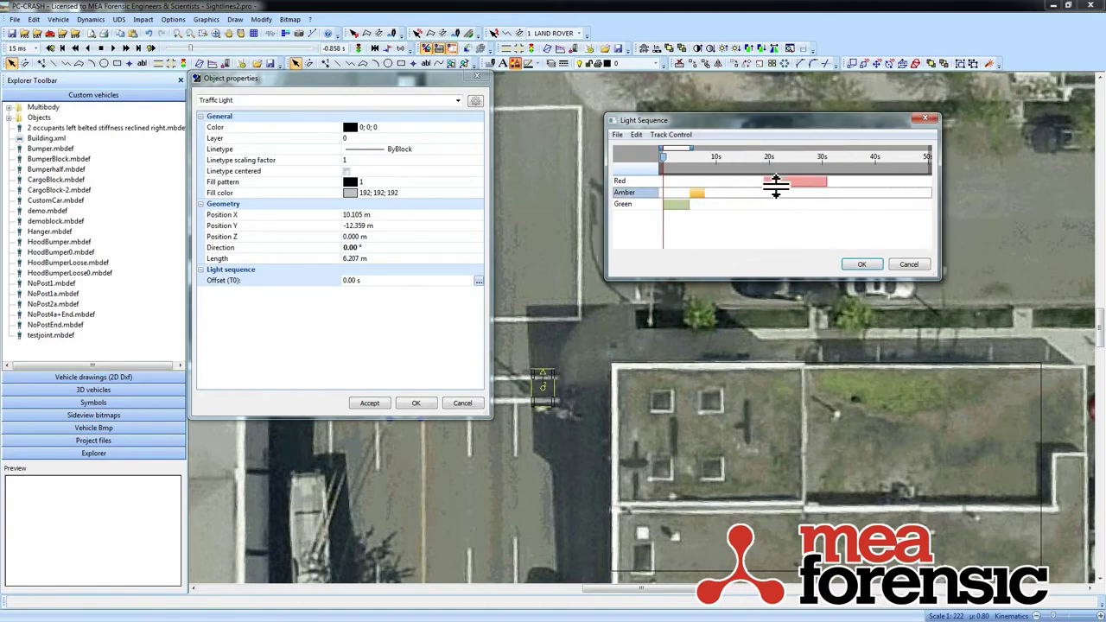
{"action": "left_click_drag", "start_coordinate": [776, 182], "coordinate": [721, 192]}
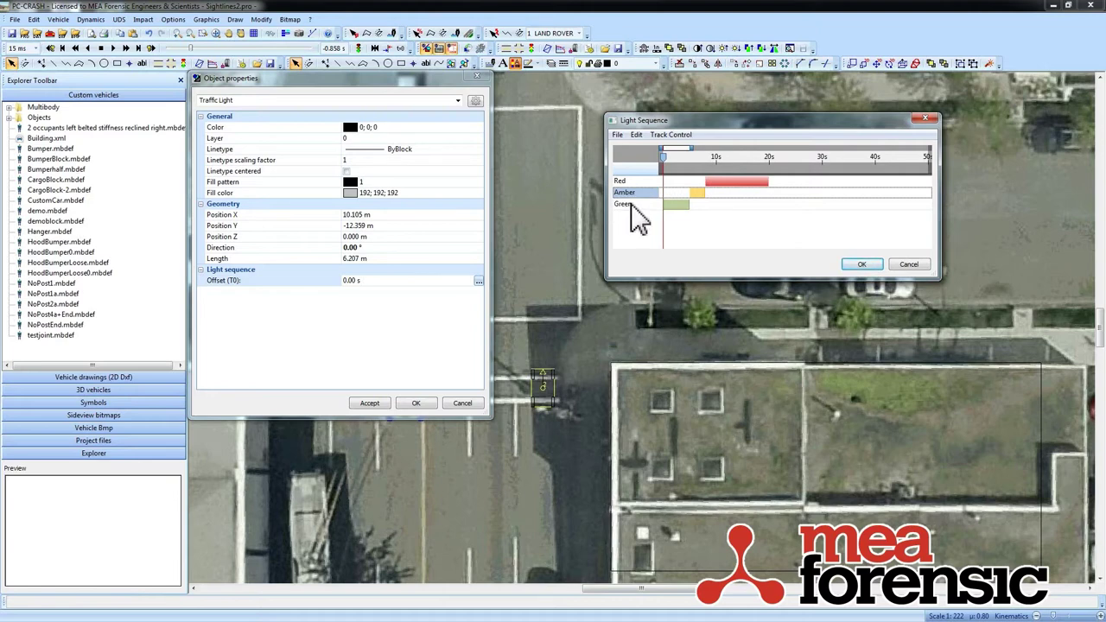
{"action": "left_click", "coordinate": [861, 264]}
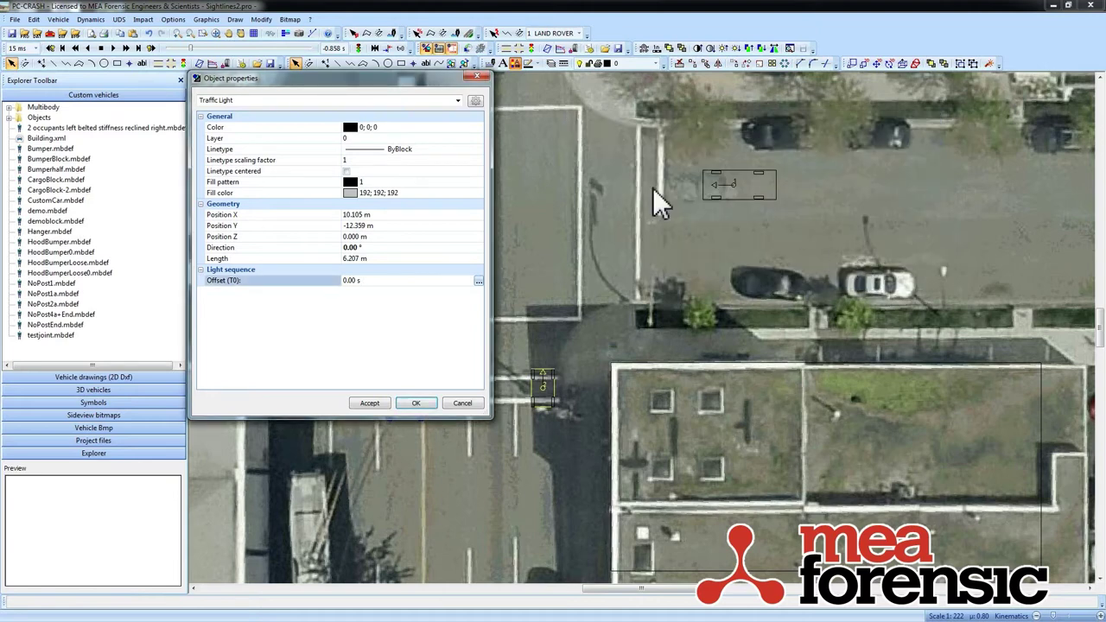
{"action": "left_click_drag", "start_coordinate": [365, 79], "coordinate": [901, 210]}
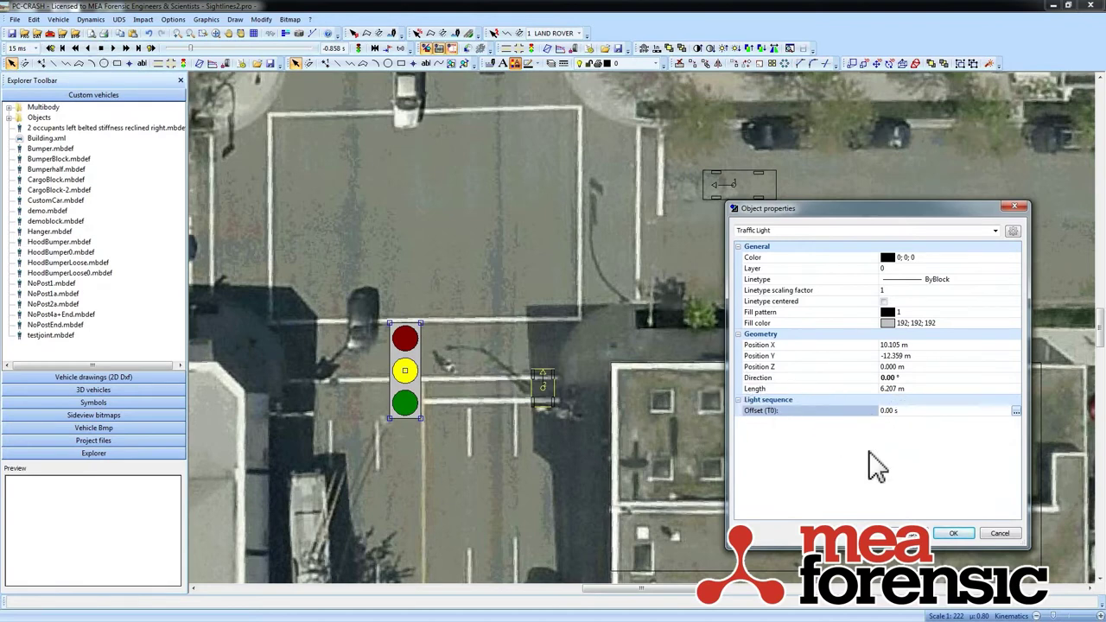
{"action": "left_click", "coordinate": [953, 533]}
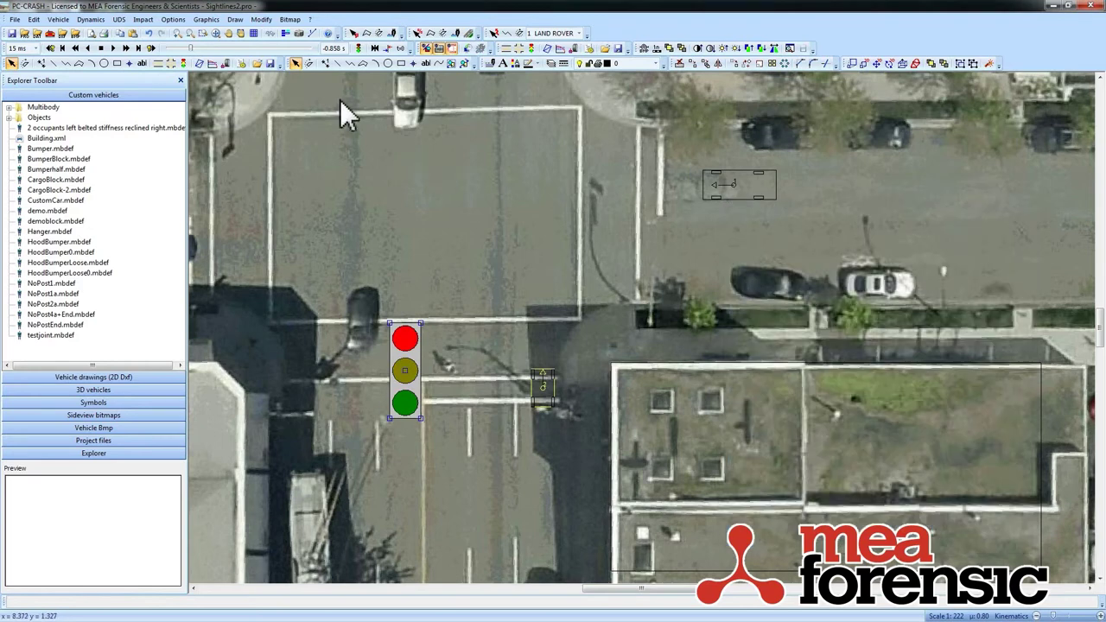
Scrub the simulation to time zero and back to about -1.29 s to check how the traffic light changes
{"action": "left_click", "coordinate": [180, 47]}
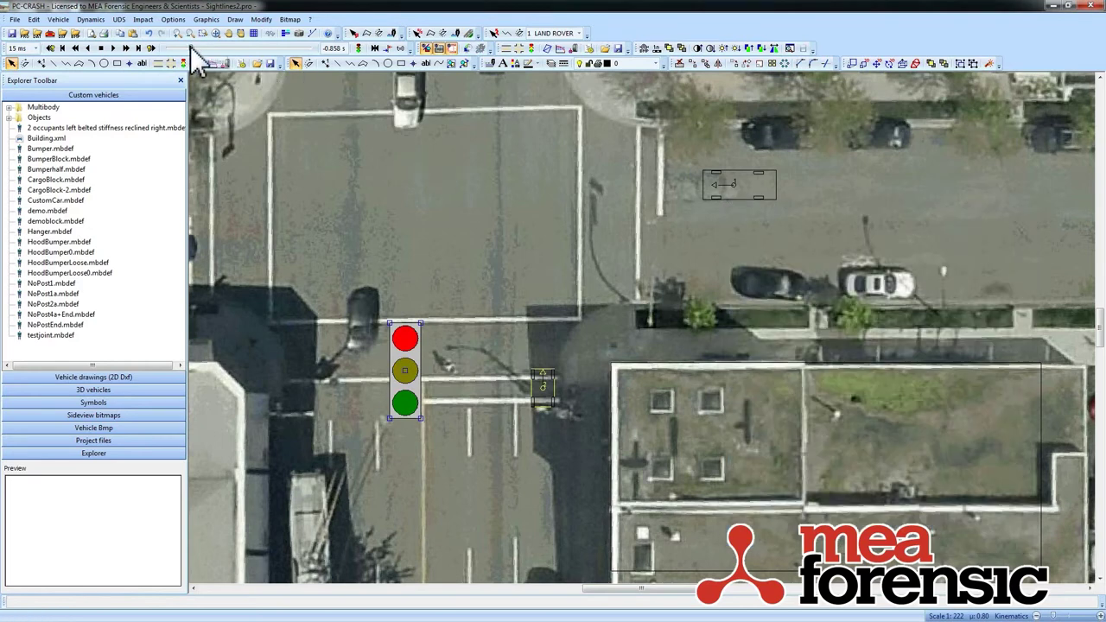
{"action": "left_click", "coordinate": [129, 48]}
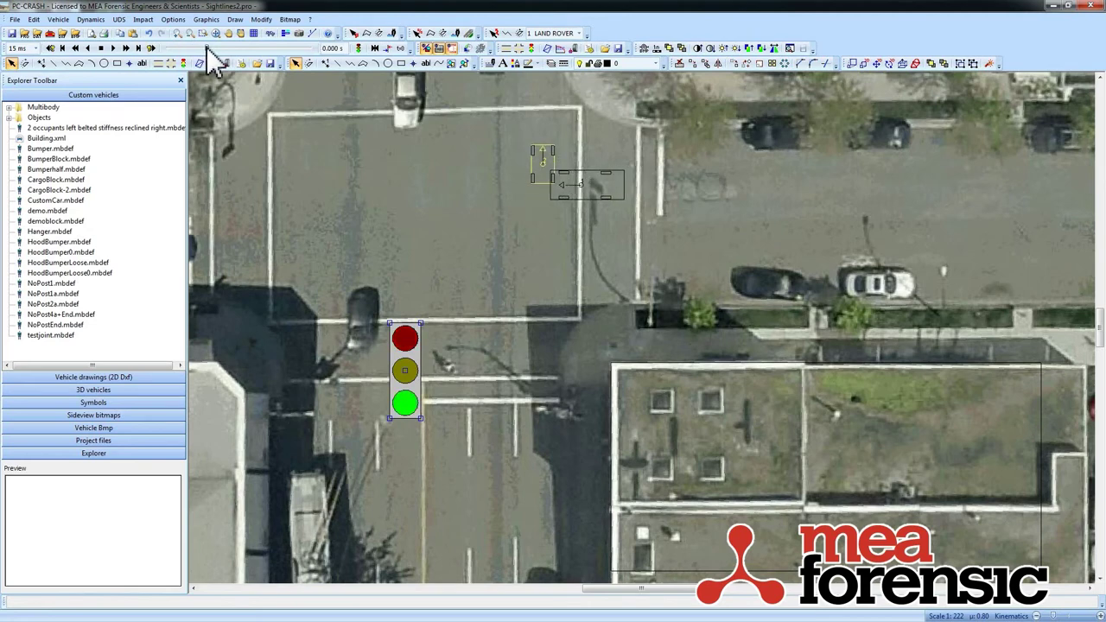
{"action": "left_click_drag", "start_coordinate": [208, 49], "coordinate": [182, 71]}
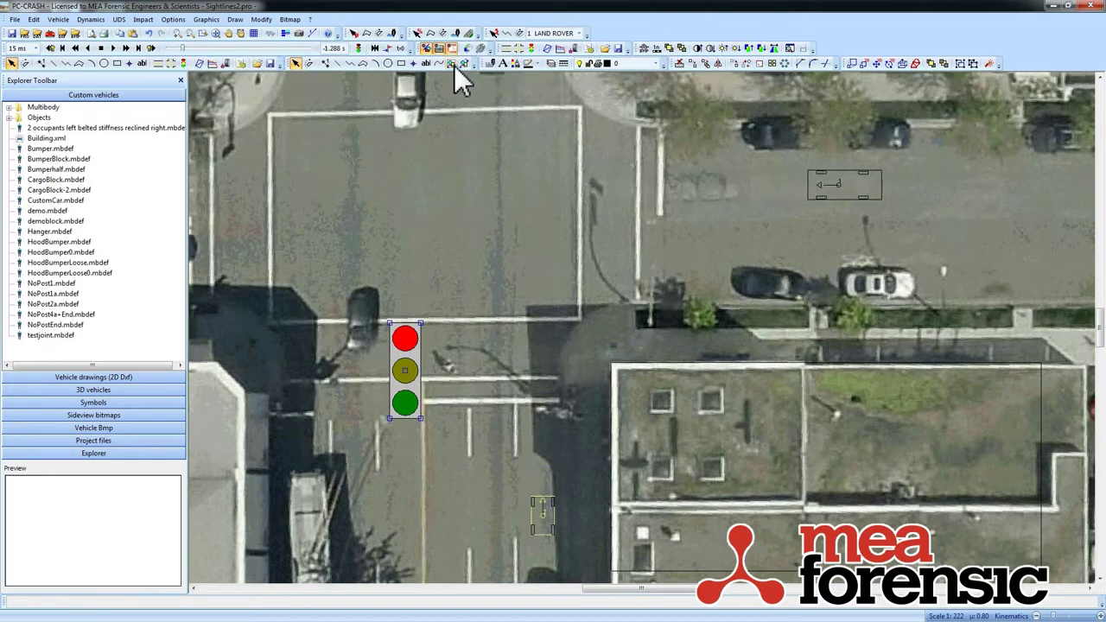
Set the traffic light's light sequence offset (T0) to 7 s and apply it
{"action": "left_click", "coordinate": [511, 63]}
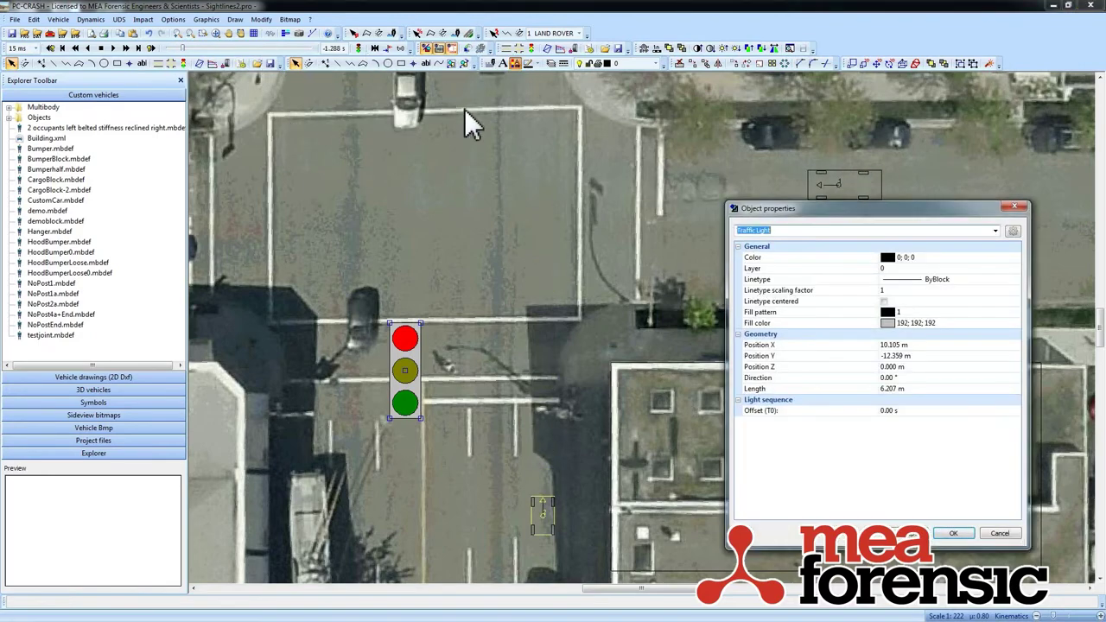
{"action": "left_click", "coordinate": [907, 411]}
{"action": "double_click", "coordinate": [907, 411]}
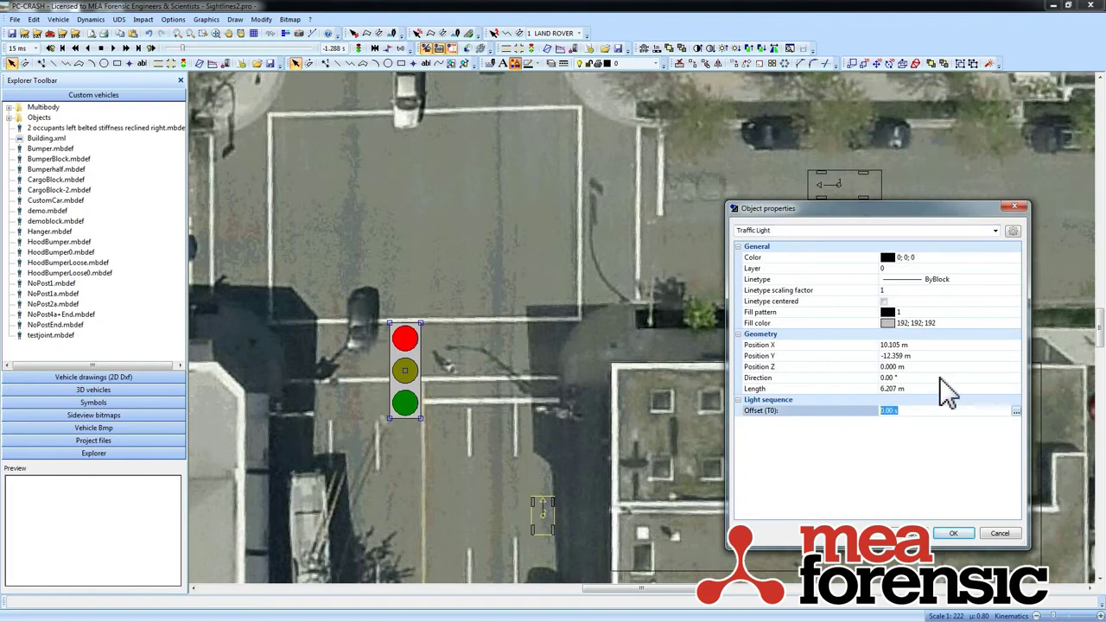
{"action": "type", "text": "7"}
{"action": "left_click", "coordinate": [933, 536]}
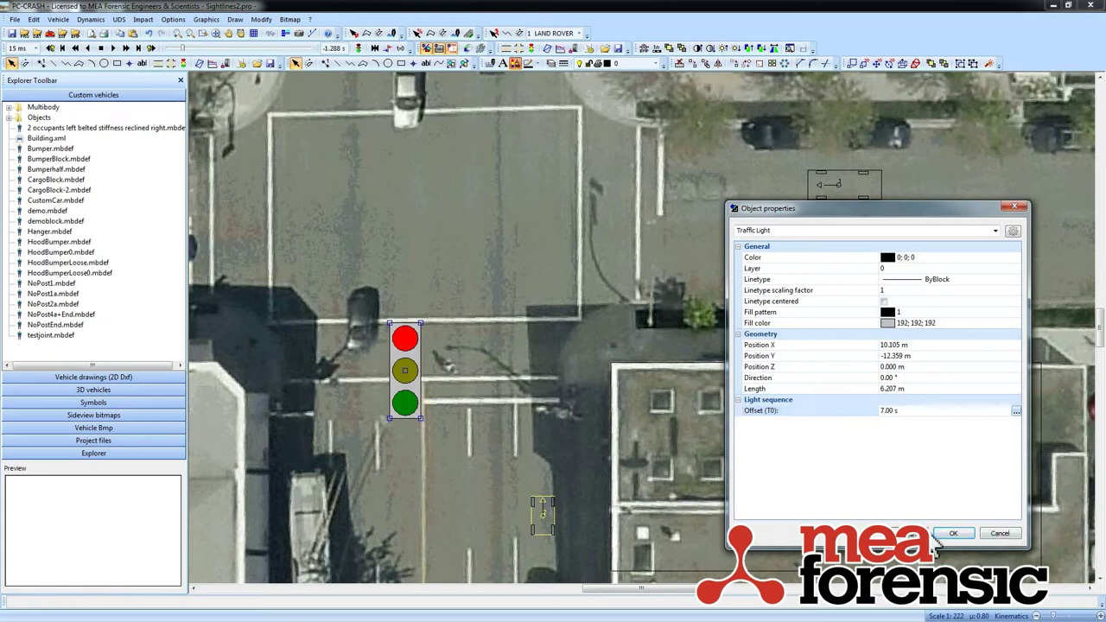
Scrub the simulation between about -2.09 s and 0.03 s to check the light phases with the new offset
{"action": "left_click_drag", "start_coordinate": [176, 49], "coordinate": [214, 57]}
{"action": "left_click_drag", "start_coordinate": [222, 57], "coordinate": [171, 64]}
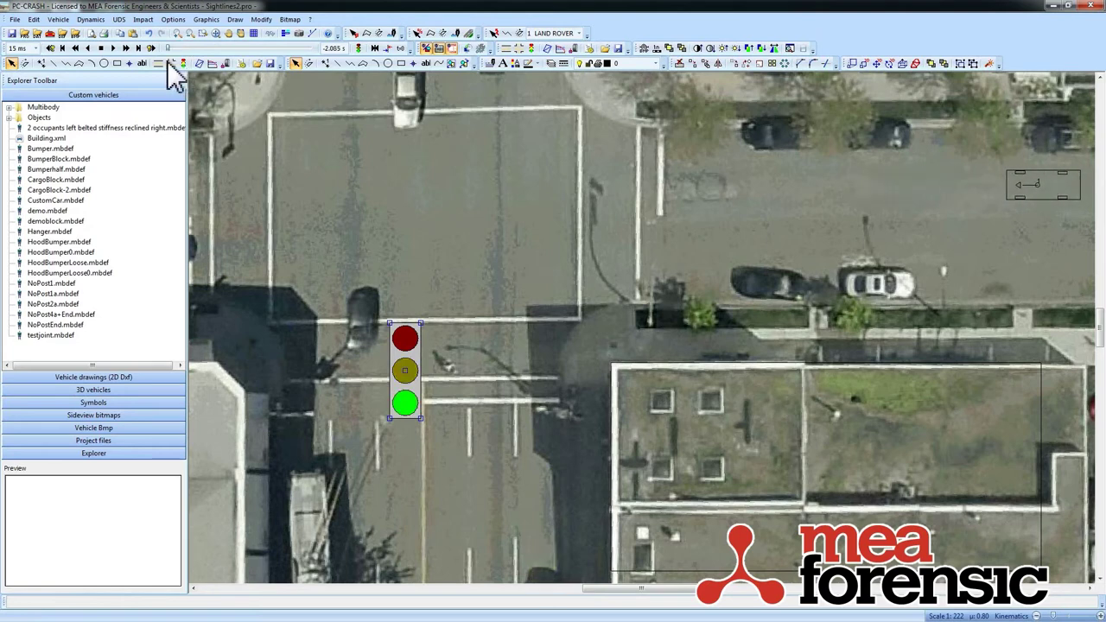
{"action": "left_click_drag", "start_coordinate": [170, 64], "coordinate": [210, 73]}
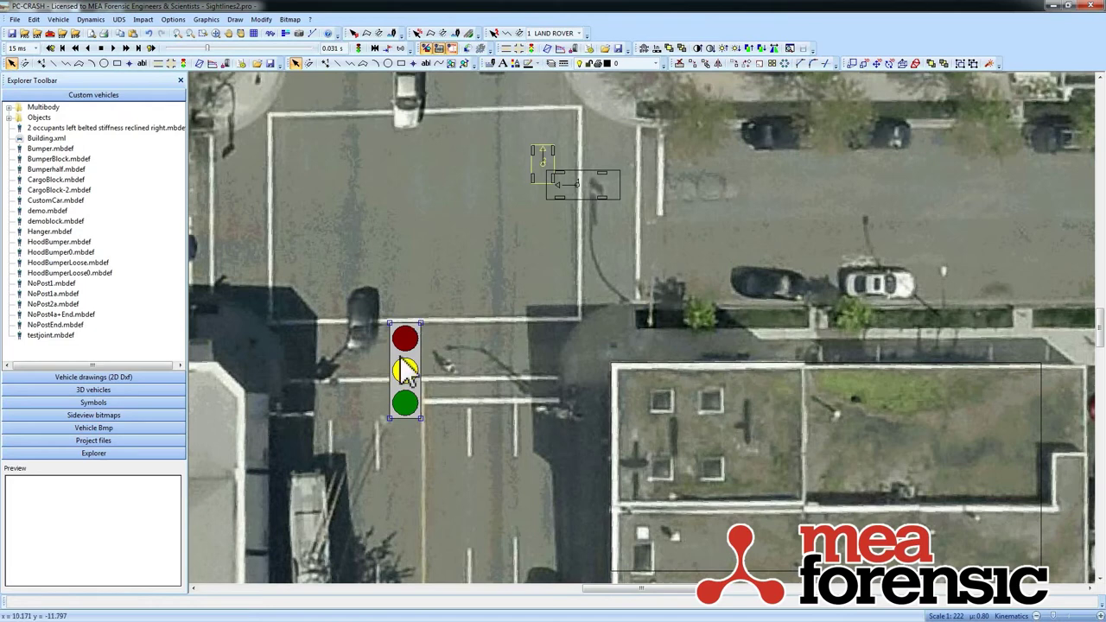
Open the traffic light's light sequence to examine where the offset marker sits among the green, amber and red blocks
{"action": "left_click", "coordinate": [516, 64]}
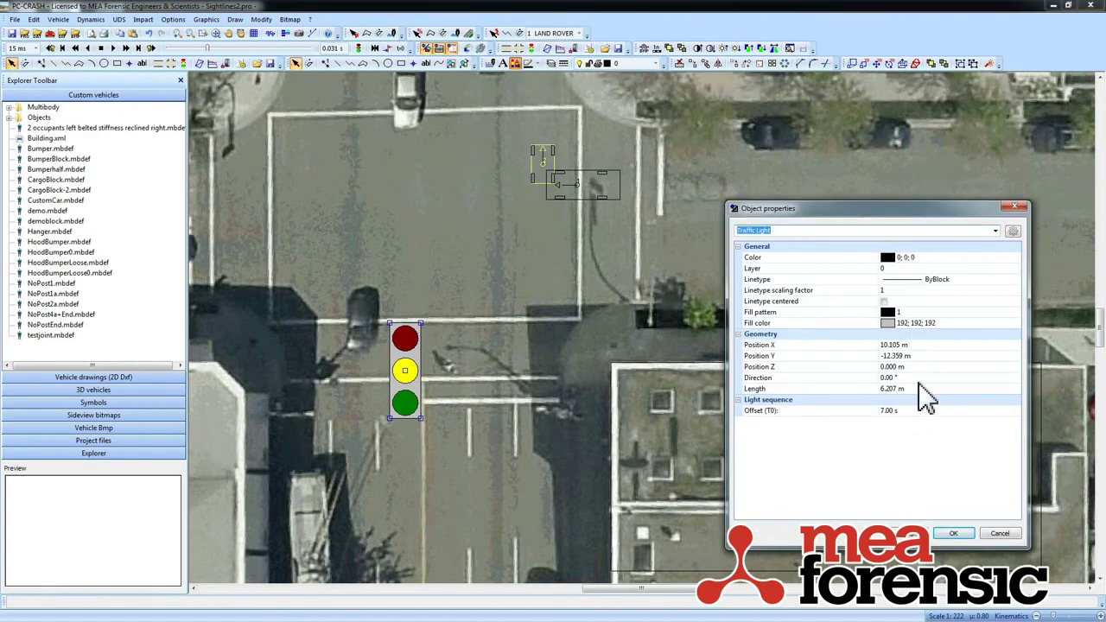
{"action": "left_click", "coordinate": [1010, 412]}
{"action": "left_click", "coordinate": [1016, 411]}
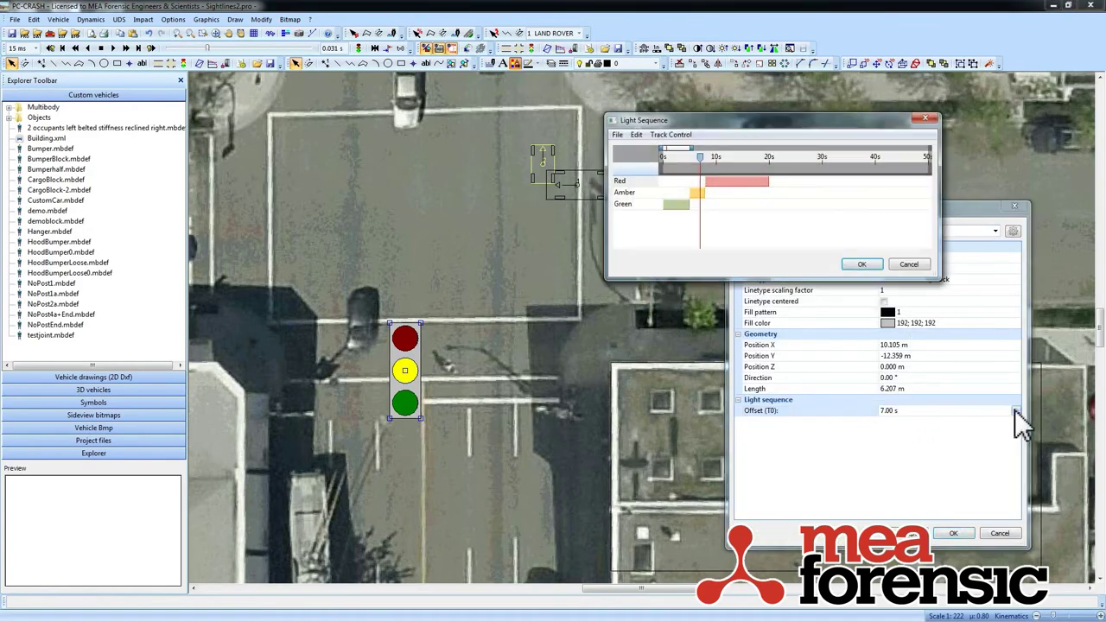
Move the red block about 1 s earlier in the light sequence and set the amber block's duration to 1.5 s
{"action": "left_click_drag", "start_coordinate": [714, 183], "coordinate": [707, 183]}
{"action": "left_click", "coordinate": [697, 194]}
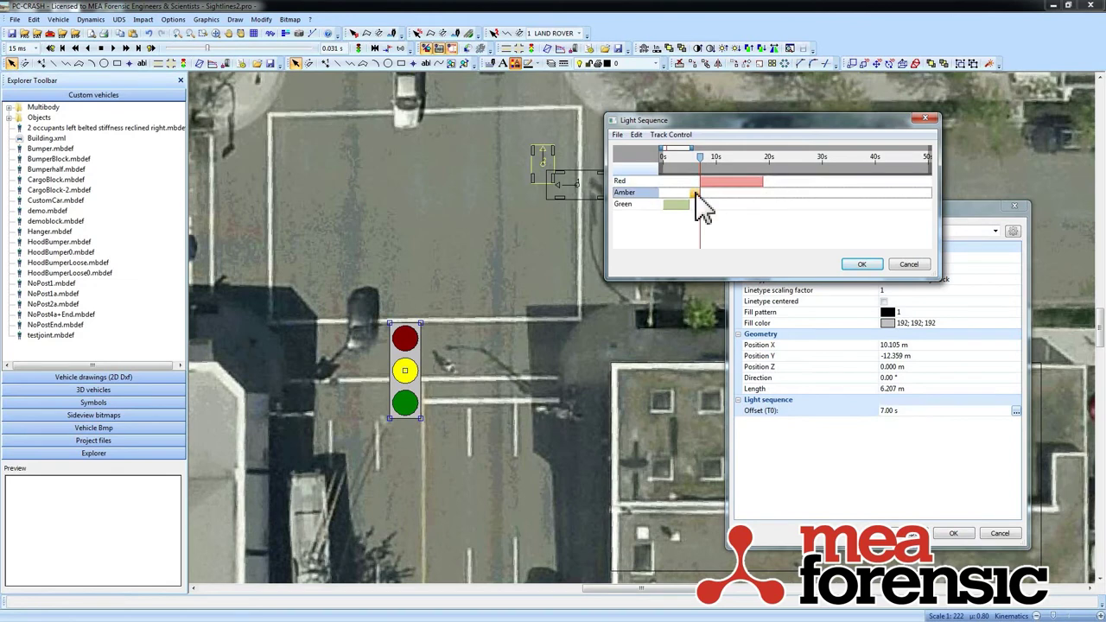
{"action": "right_click", "coordinate": [697, 196]}
{"action": "left_click", "coordinate": [721, 249]}
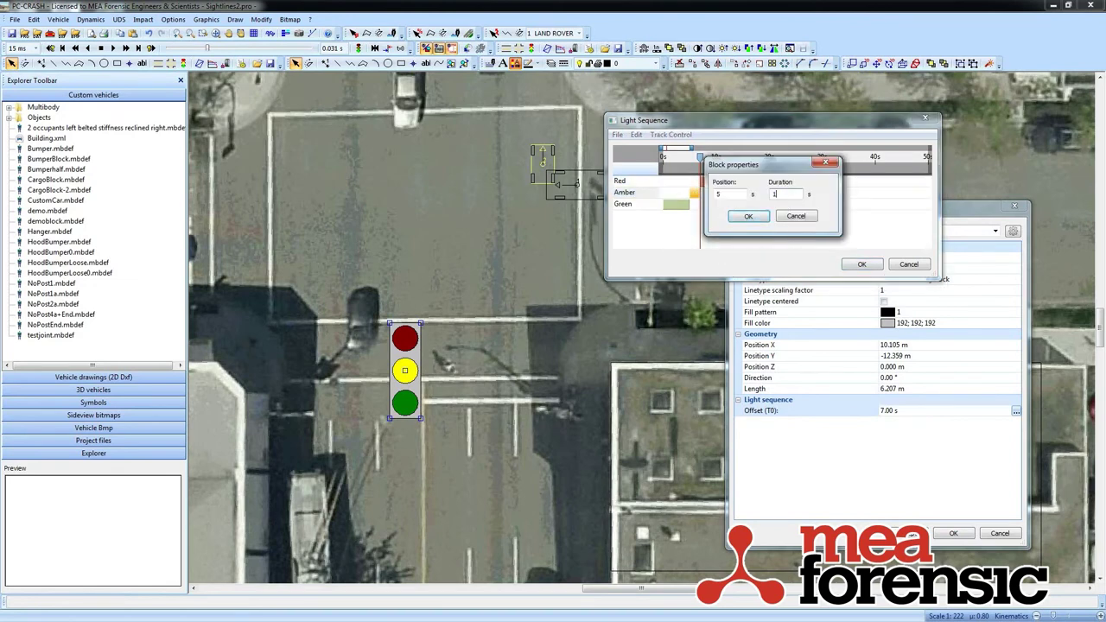
{"action": "type", "text": "1.5"}
{"action": "left_click", "coordinate": [750, 217]}
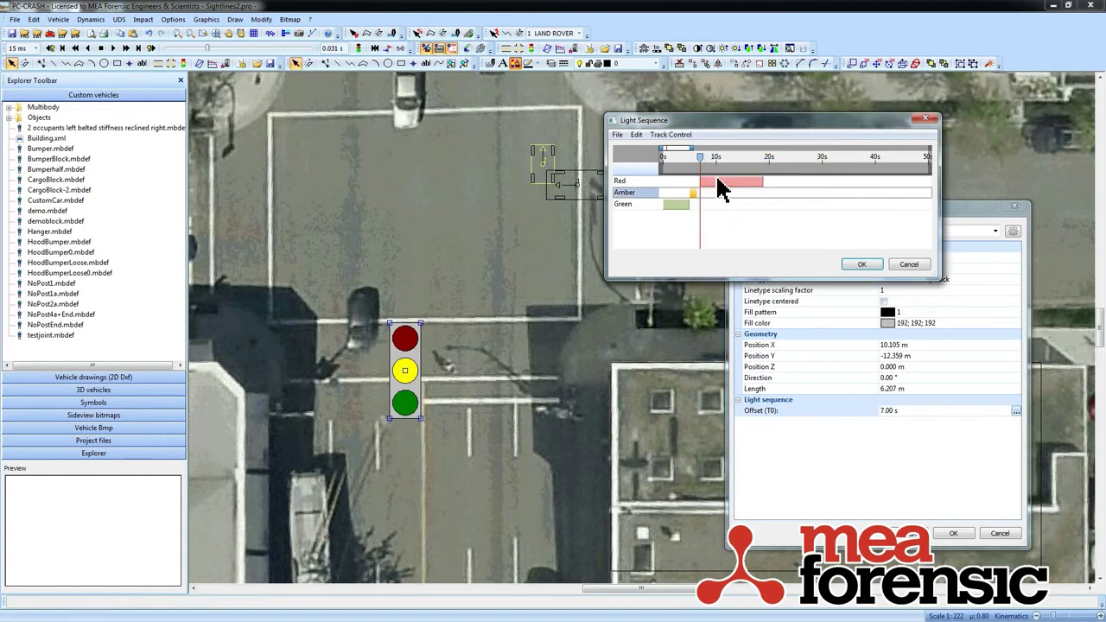
Apply the light sequence with red starting directly after amber, and scrub the simulation back to about -2.09 s to check the light
{"action": "left_click", "coordinate": [871, 266]}
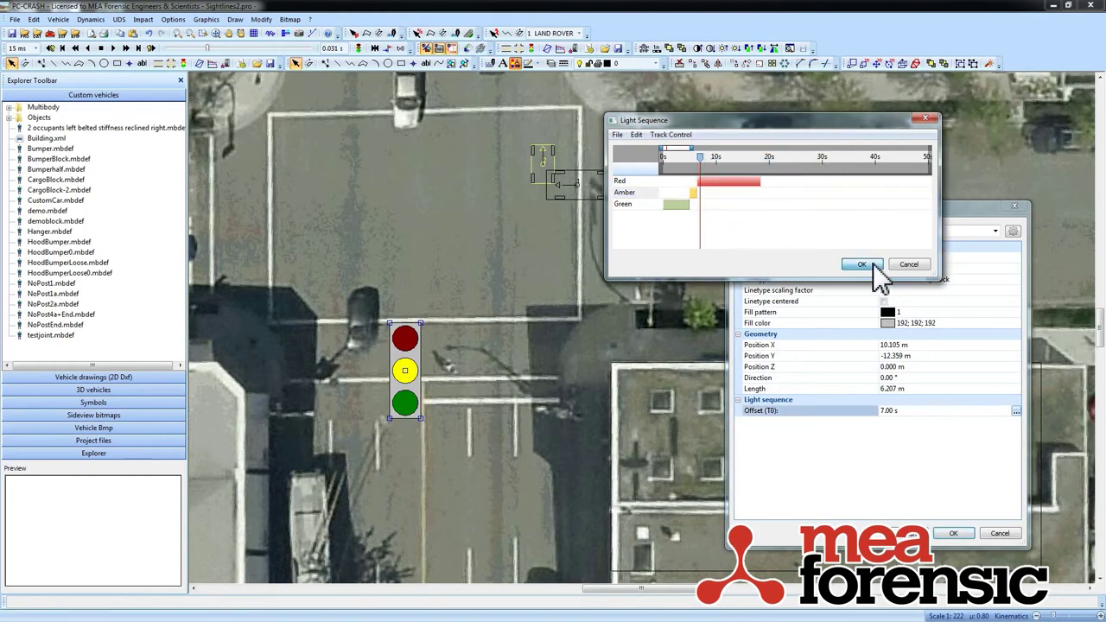
{"action": "left_click", "coordinate": [953, 533]}
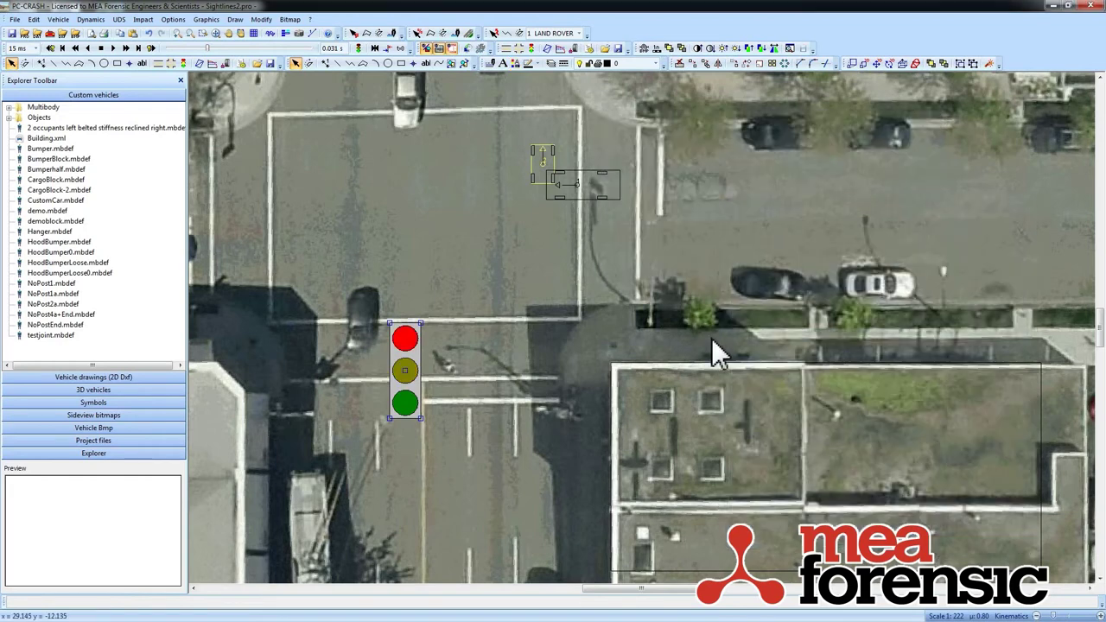
{"action": "left_click", "coordinate": [213, 64]}
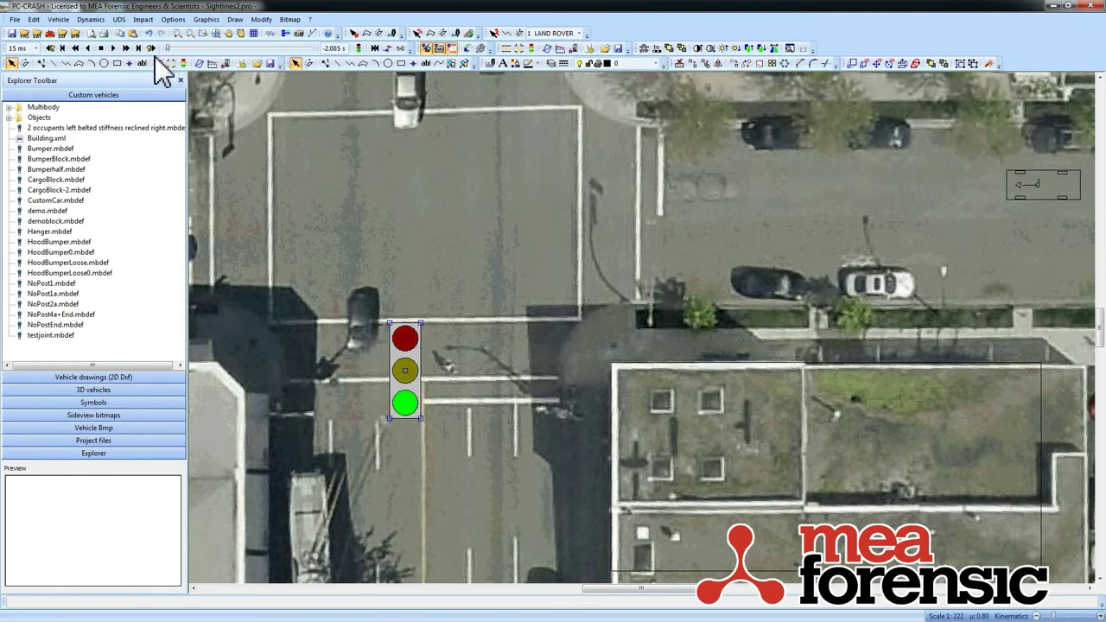
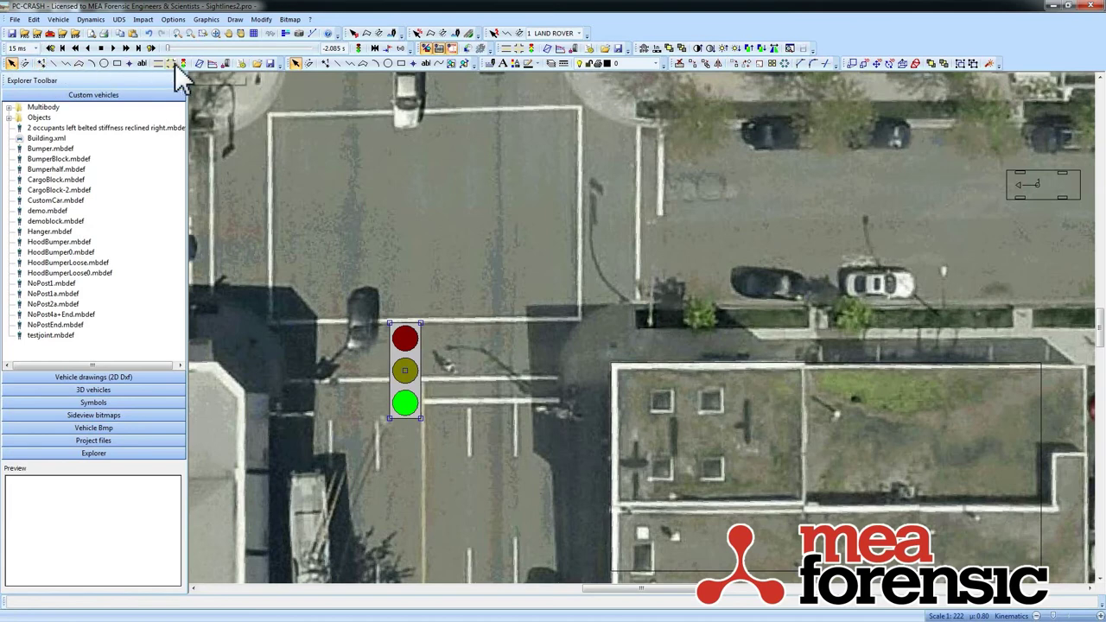
Copy the traffic light about 18.3 m in X and 6.4 m in Y to the side street and select the copy
{"action": "left_click", "coordinate": [692, 64]}
{"action": "left_click", "coordinate": [437, 355]}
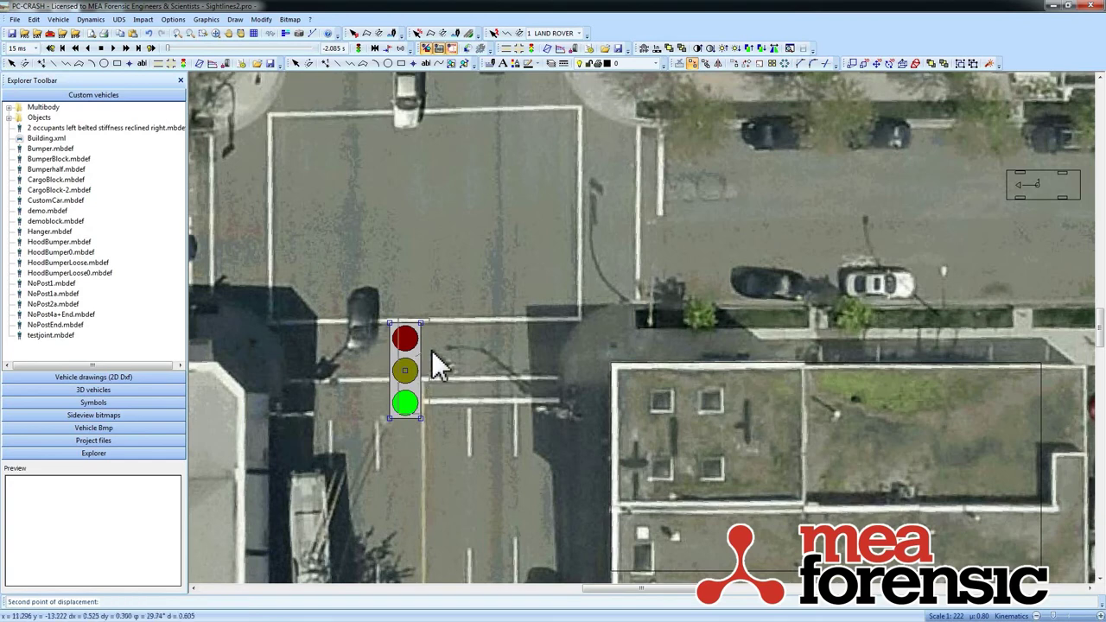
{"action": "left_click", "coordinate": [698, 259]}
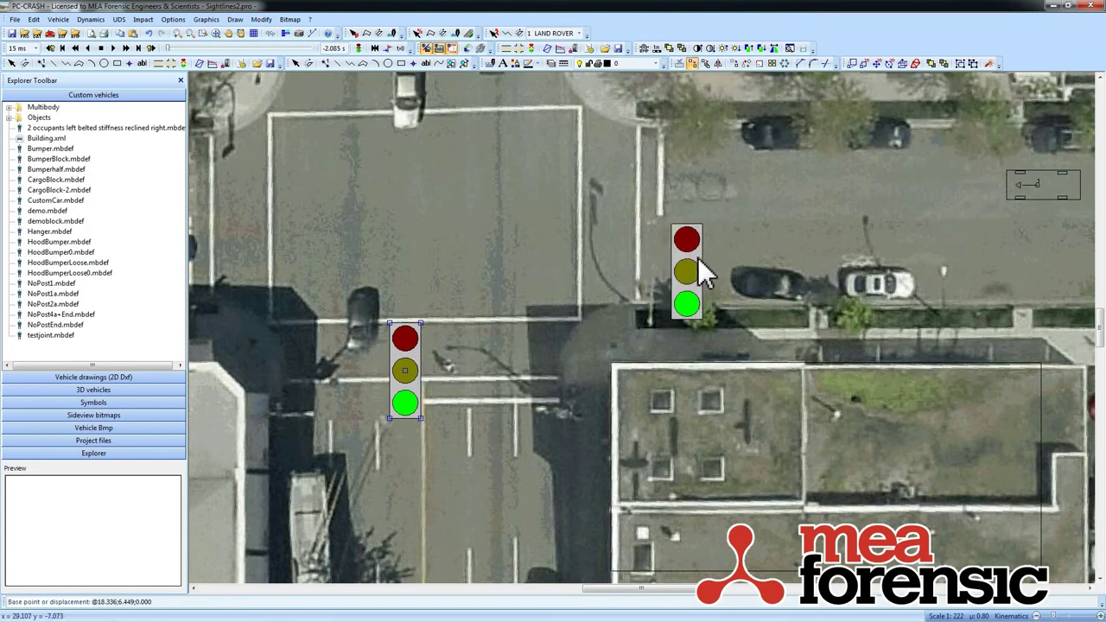
{"action": "left_click", "coordinate": [12, 64]}
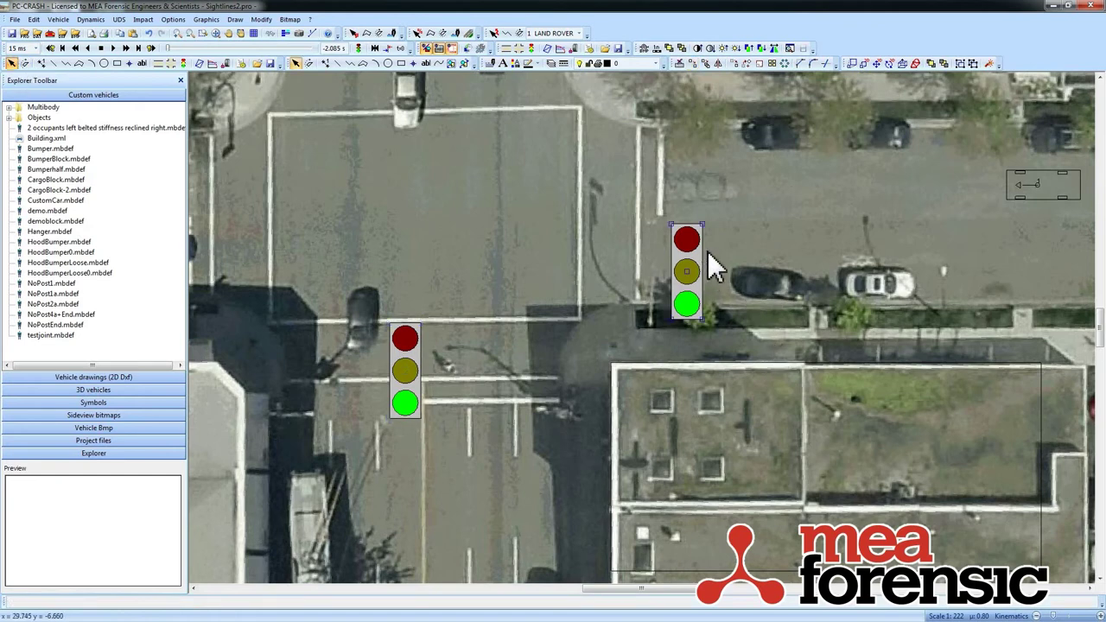
Rearrange the copied traffic light's sequence so a shortened red block starts at 0 s, with the green and amber blocks moved behind it
{"action": "left_click", "coordinate": [519, 63]}
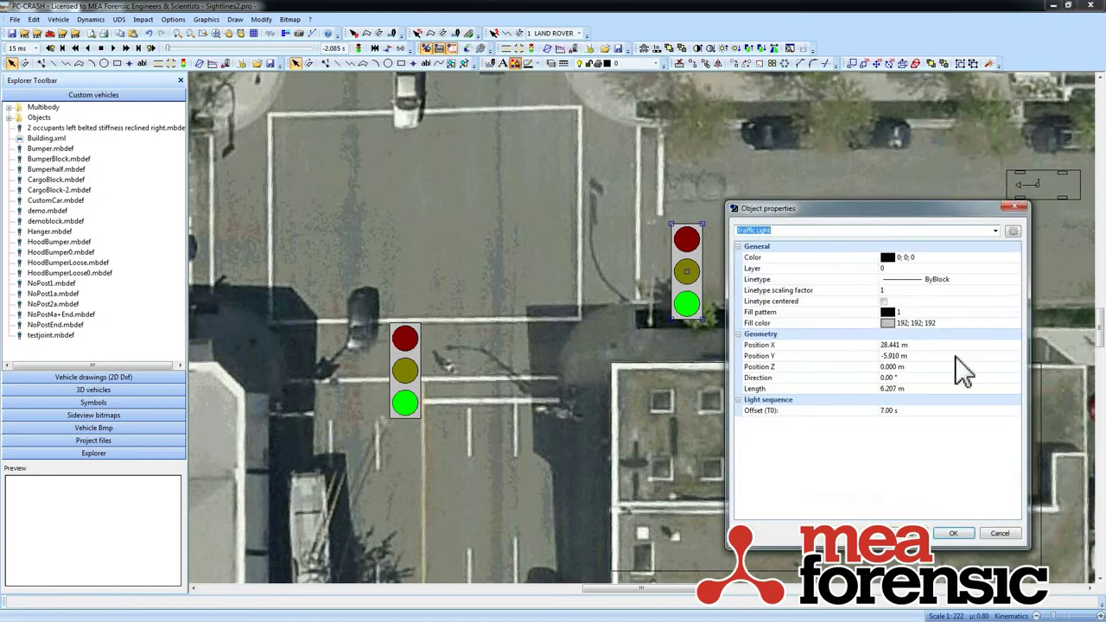
{"action": "left_click", "coordinate": [1010, 411]}
{"action": "left_click", "coordinate": [1016, 411]}
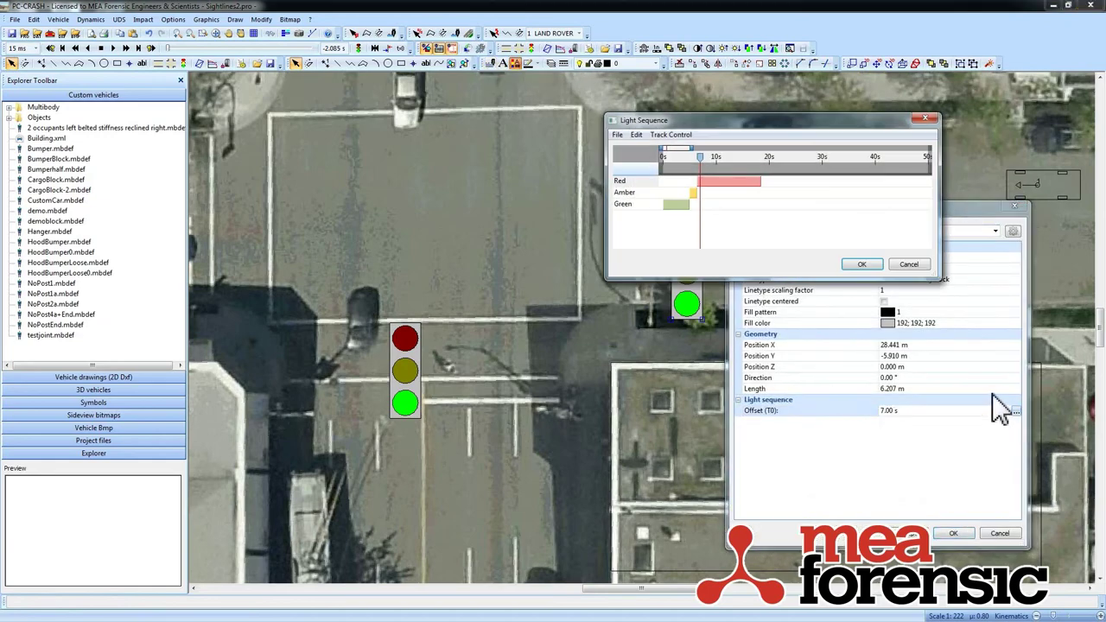
{"action": "mouse_move", "coordinate": [726, 186]}
{"action": "left_mouse_down"}
{"action": "mouse_move", "coordinate": [677, 183]}
{"action": "mouse_move", "coordinate": [722, 181]}
{"action": "mouse_move", "coordinate": [696, 181]}
{"action": "mouse_move", "coordinate": [694, 198]}
{"action": "mouse_move", "coordinate": [711, 198]}
{"action": "mouse_move", "coordinate": [704, 209]}
{"action": "mouse_move", "coordinate": [729, 195]}
{"action": "left_mouse_up"}
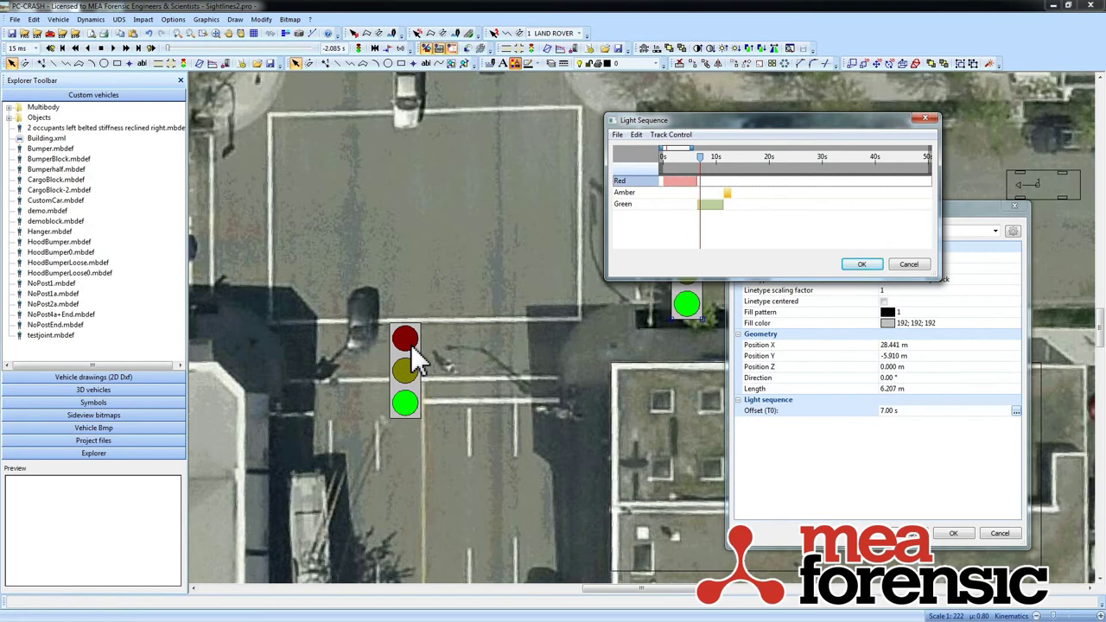
{"action": "left_click_drag", "start_coordinate": [706, 206], "coordinate": [715, 206]}
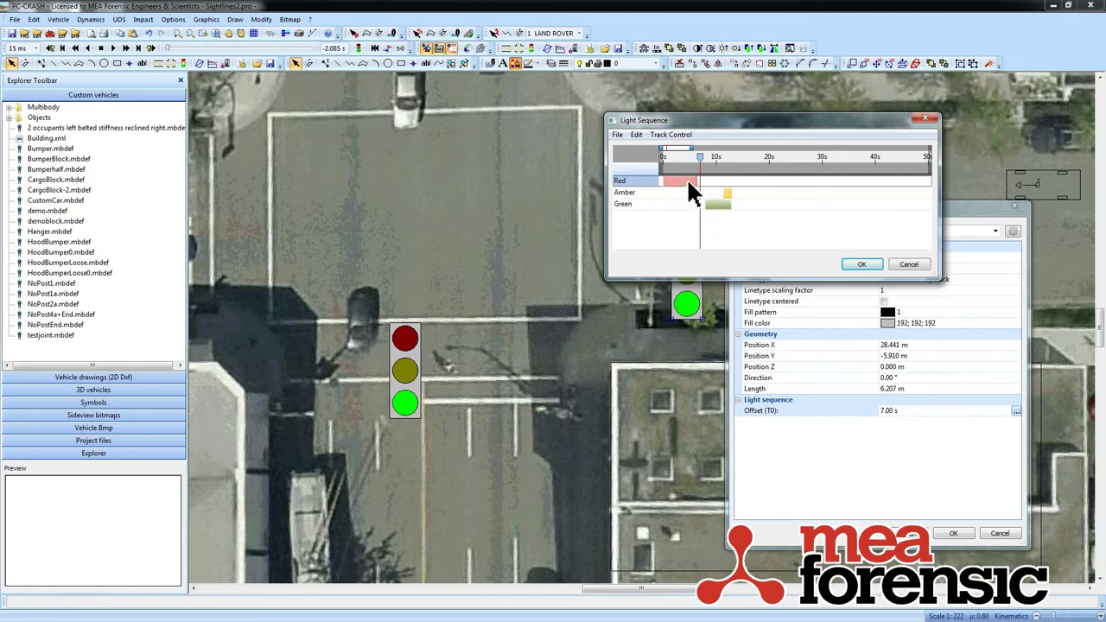
Set the duration of the copied light's red block to 7 s
{"action": "right_click", "coordinate": [690, 186]}
{"action": "left_click", "coordinate": [721, 239]}
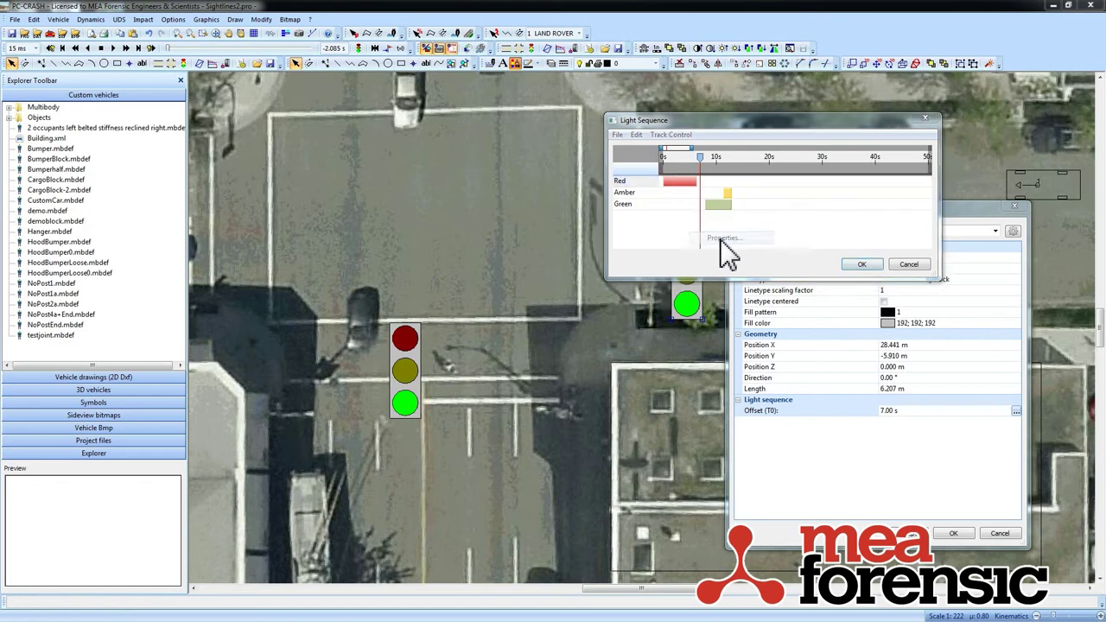
{"action": "double_click", "coordinate": [782, 194]}
{"action": "type", "text": "7"}
{"action": "left_click", "coordinate": [745, 216]}
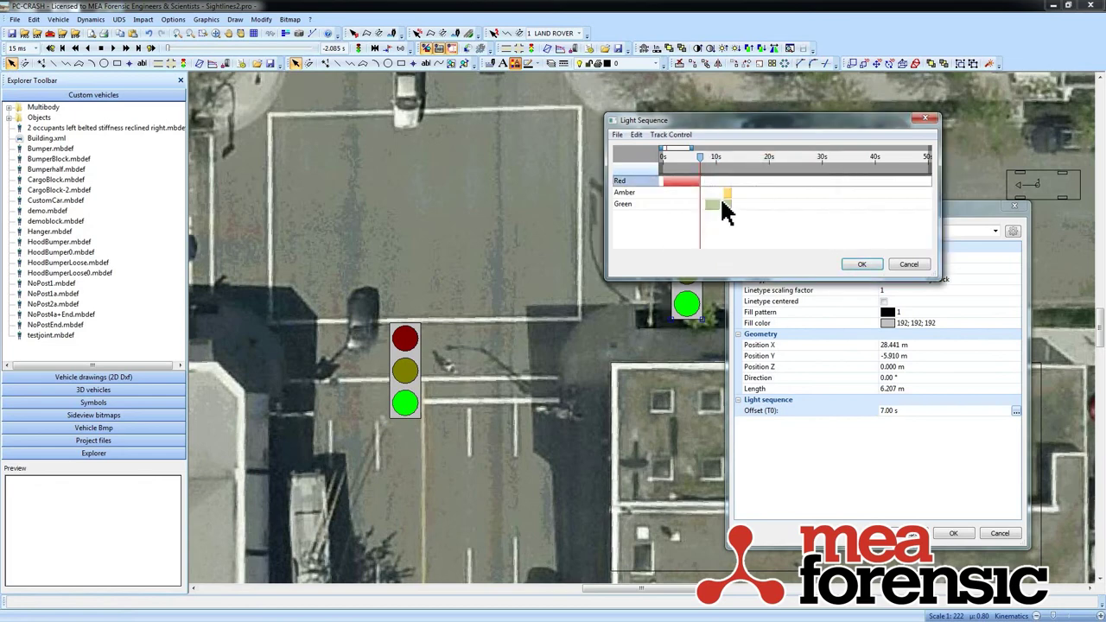
Place green directly after red and amber after green, apply the sequence, and scrub the simulation to about 0.03 s to compare both lights
{"action": "left_click", "coordinate": [730, 193]}
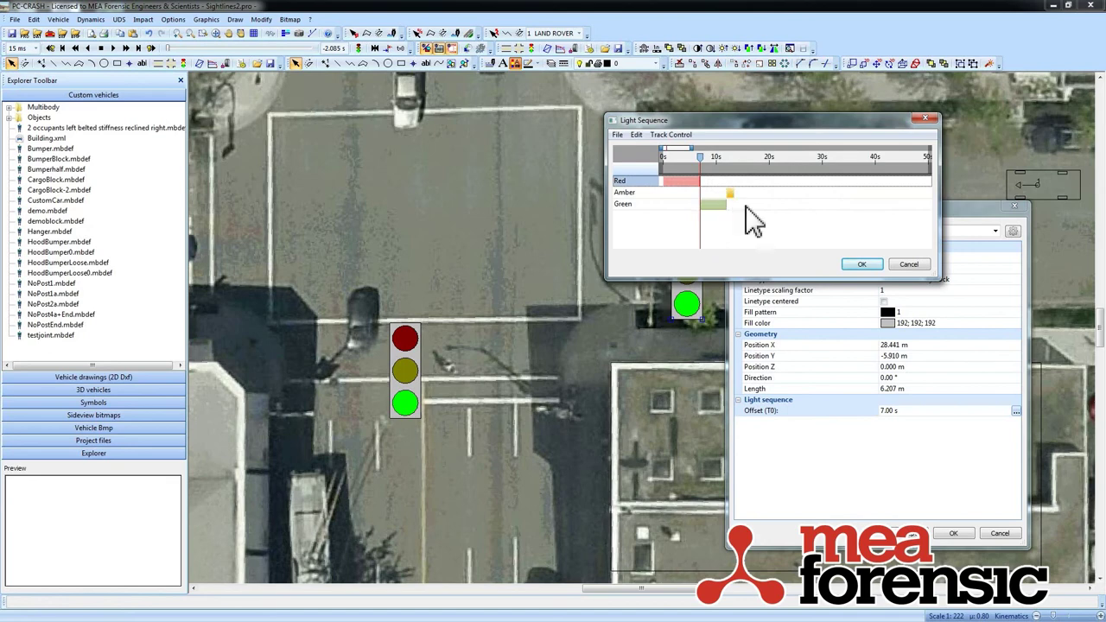
{"action": "left_click", "coordinate": [862, 265]}
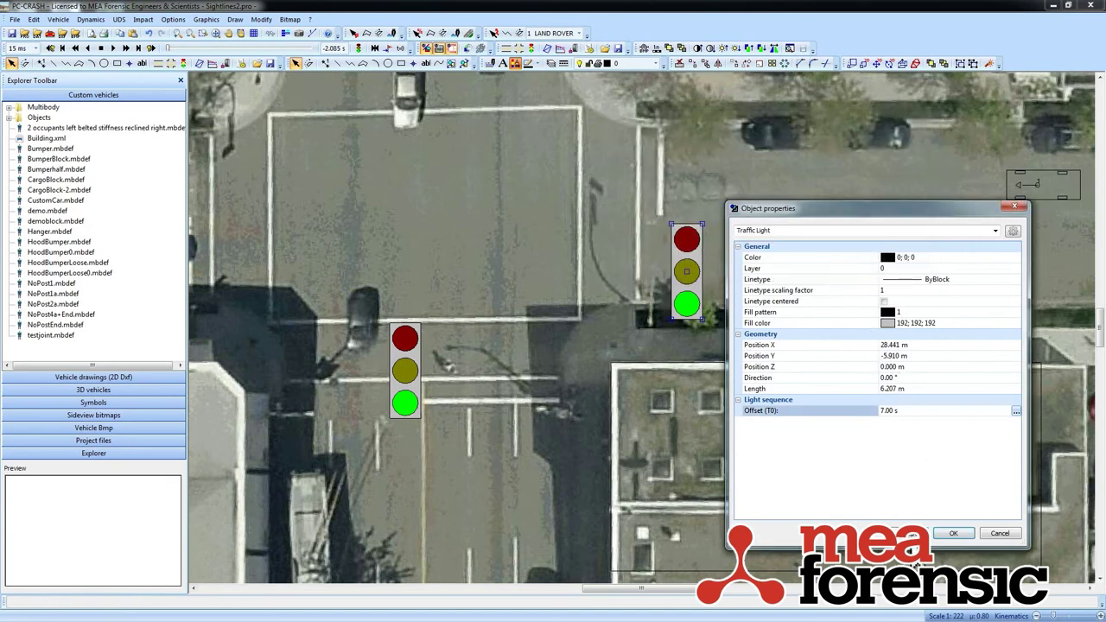
{"action": "left_click", "coordinate": [953, 533]}
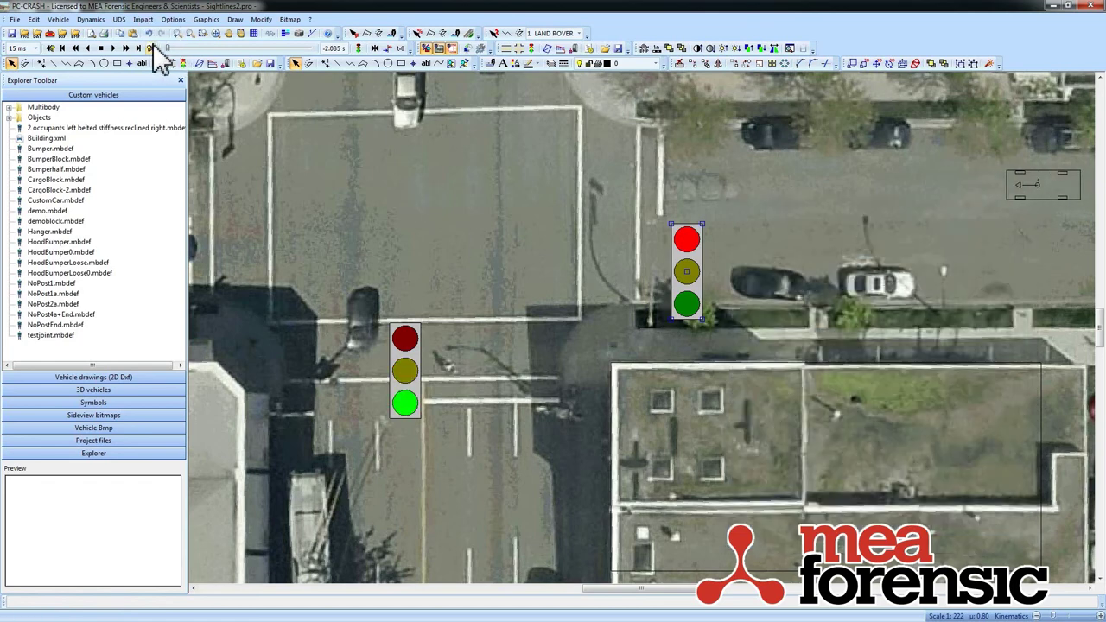
{"action": "left_click_drag", "start_coordinate": [165, 45], "coordinate": [213, 68]}
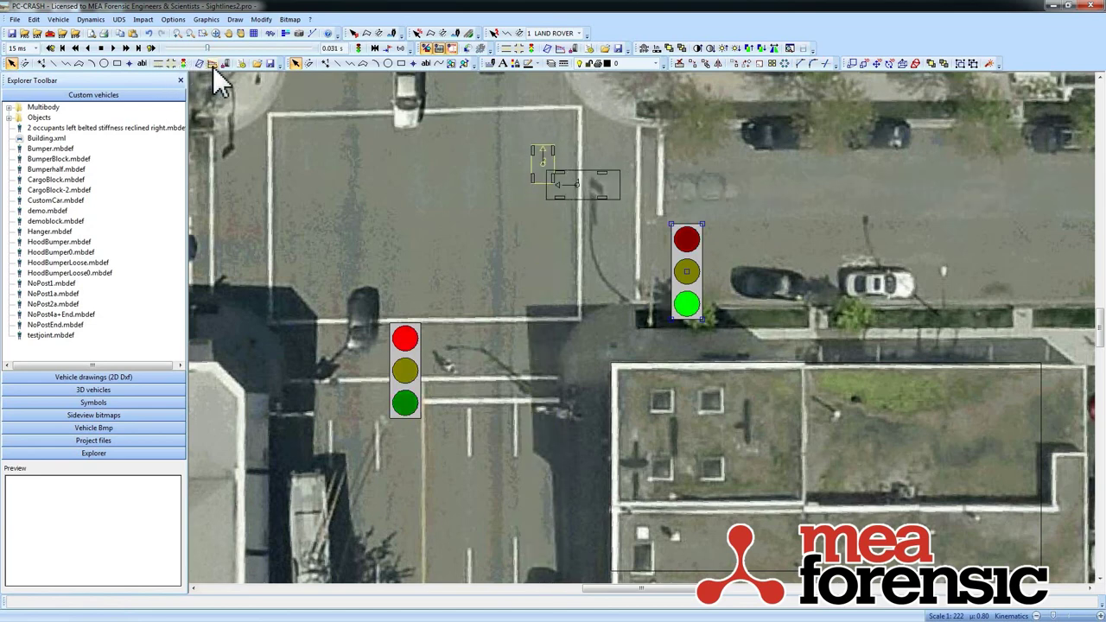